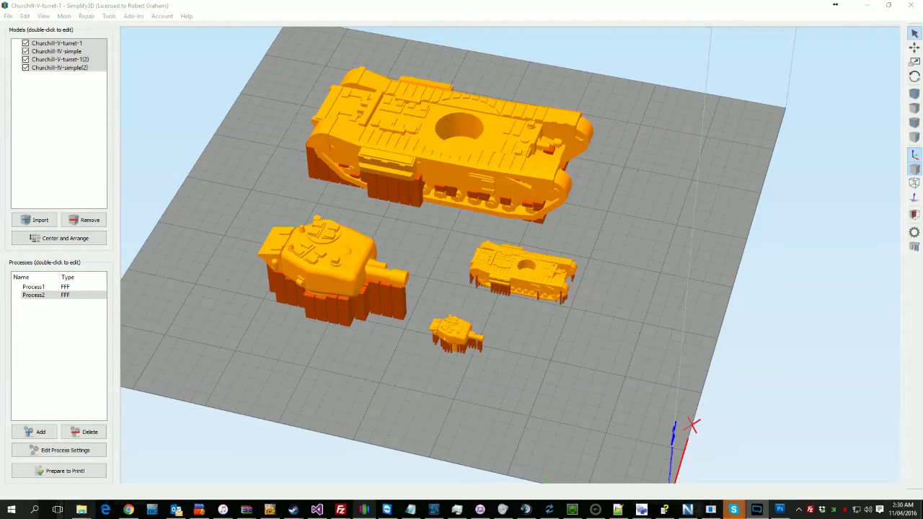
Step: Orbit the view to a lower, closer angle on the four Churchill tank models
left_click_drag(715, 276, 742, 282)
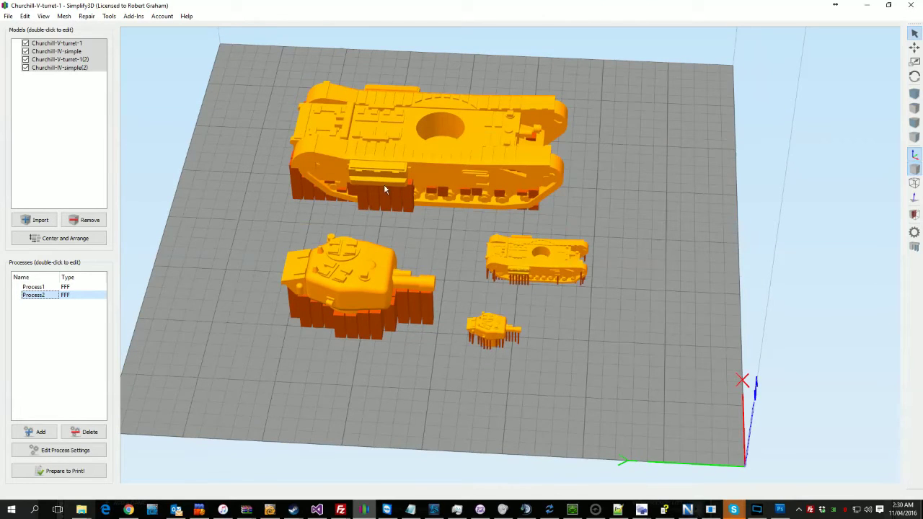
left_click_drag(252, 187, 274, 214)
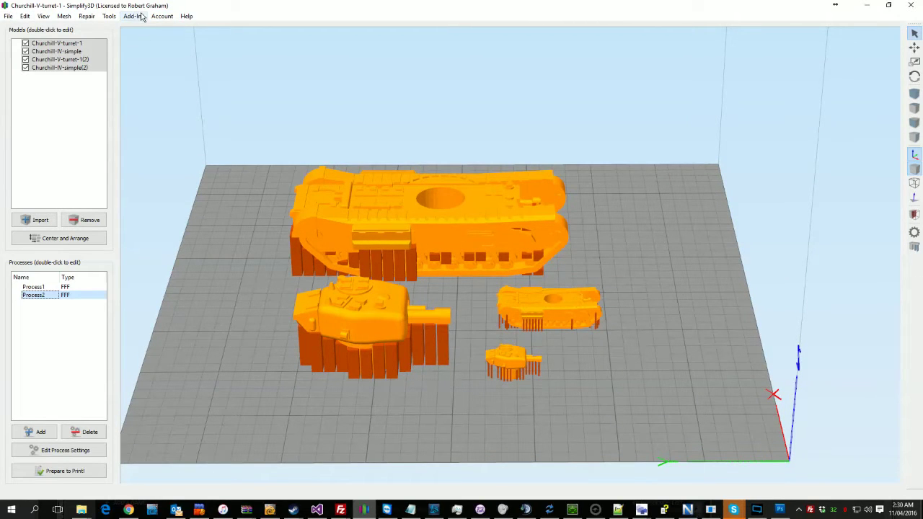
Step: Browse the General Options Machine and Models tabs, cancelling an attempt to add a printer file
left_click(111, 17)
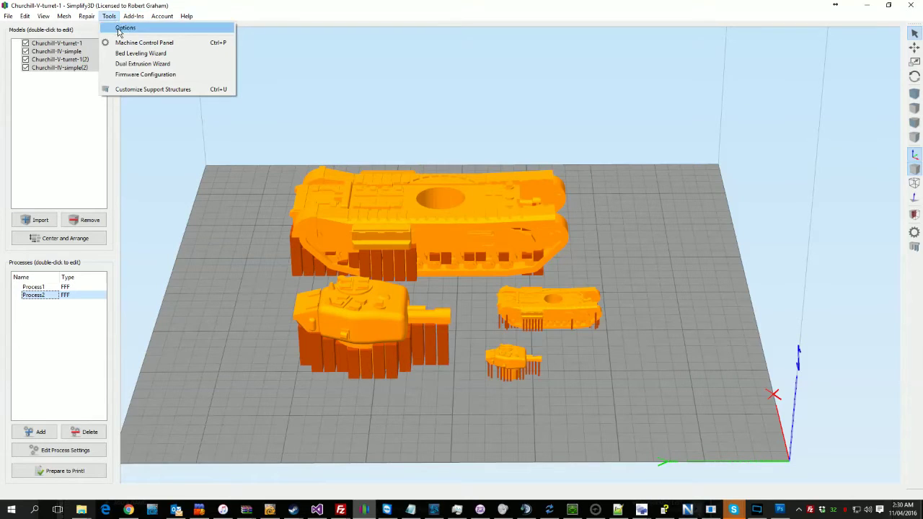
left_click(124, 27)
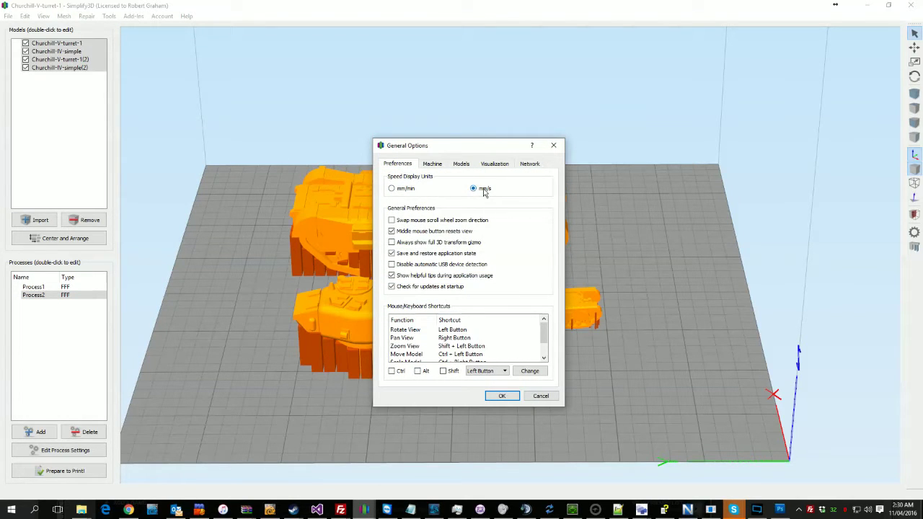
left_click(440, 164)
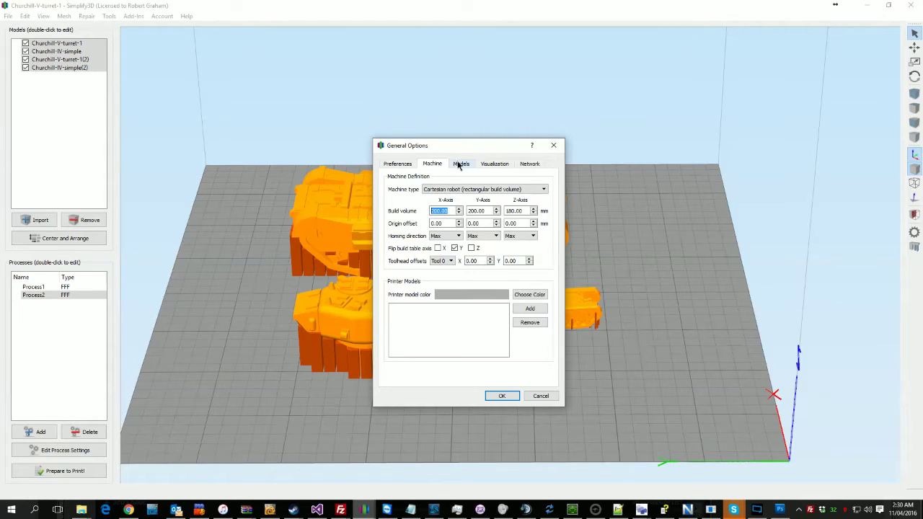
left_click(460, 164)
left_click(436, 163)
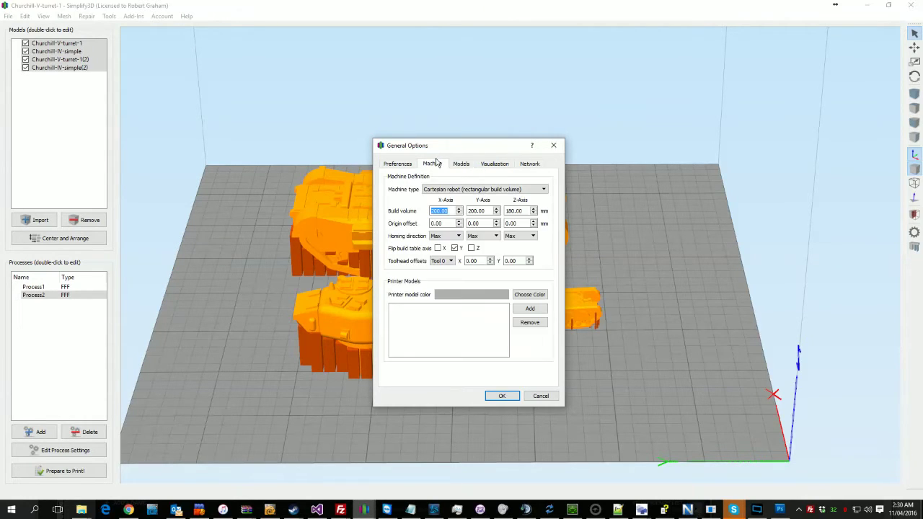
left_click(531, 308)
left_click(815, 401)
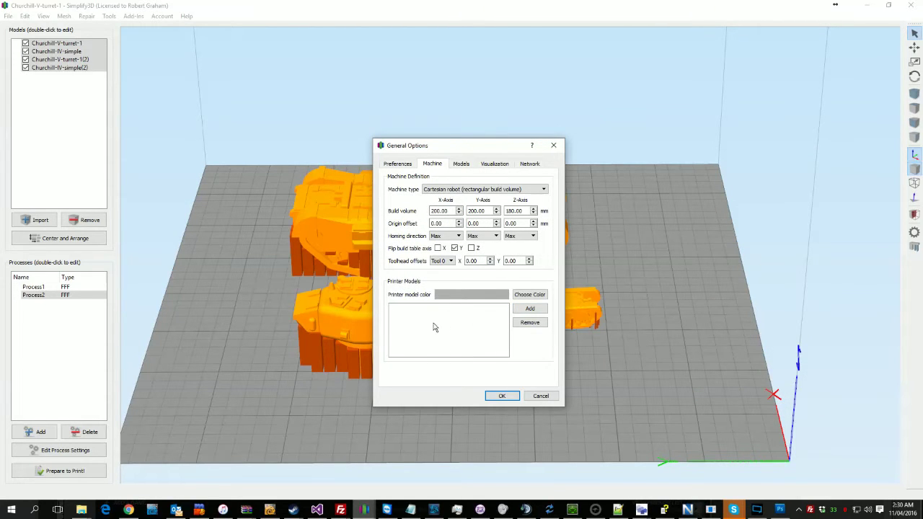
Step: Set the support material display colour to blue in the Visualization settings
left_click(456, 166)
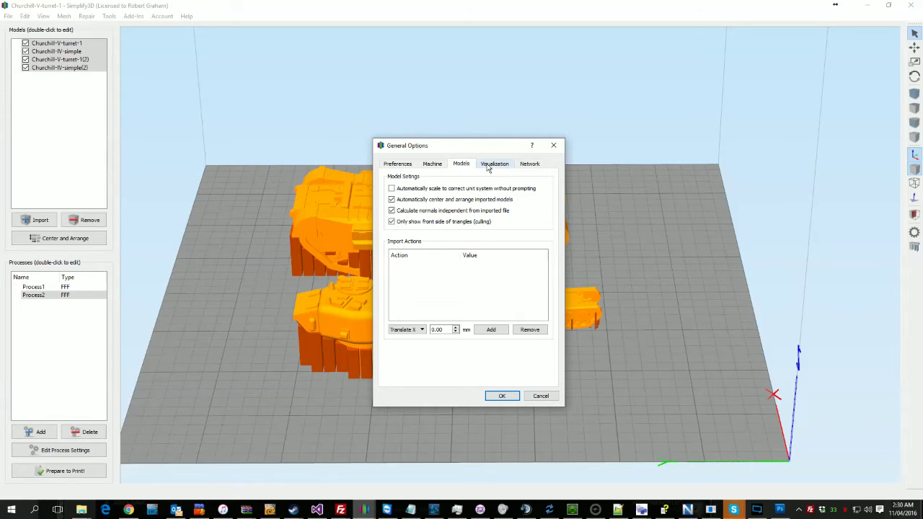
left_click(495, 165)
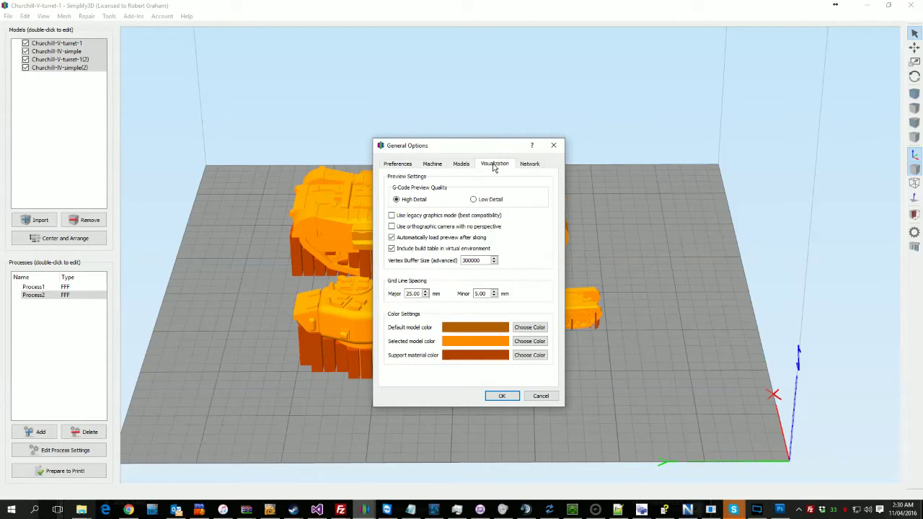
left_click(530, 356)
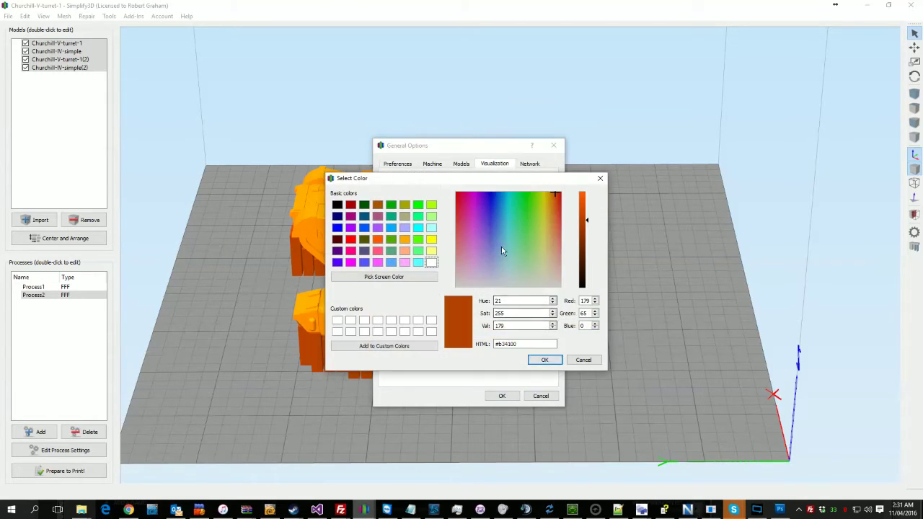
left_click(490, 219)
left_click(545, 360)
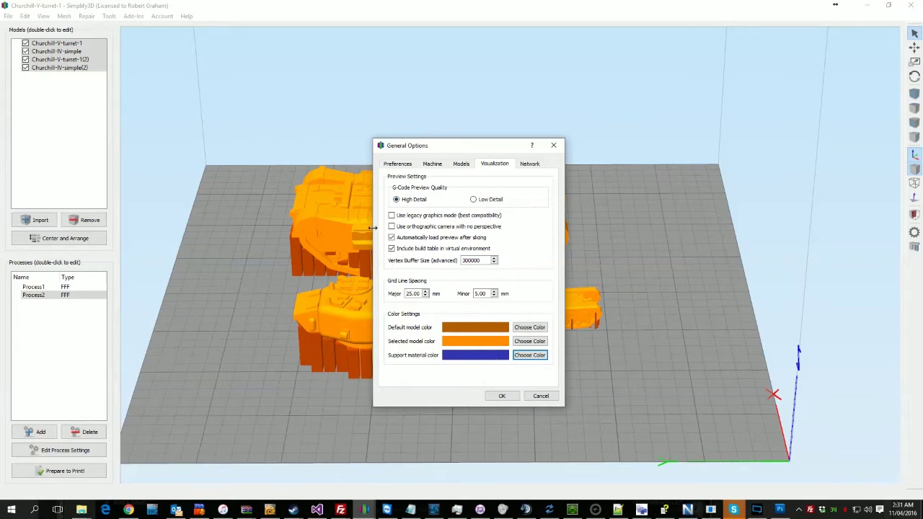
Step: Set grid line spacing to 1 mm minor and 10 mm major, then apply the options
left_click(529, 164)
left_click(491, 163)
left_click(414, 292)
left_click_drag(487, 292, 467, 295)
type("1")
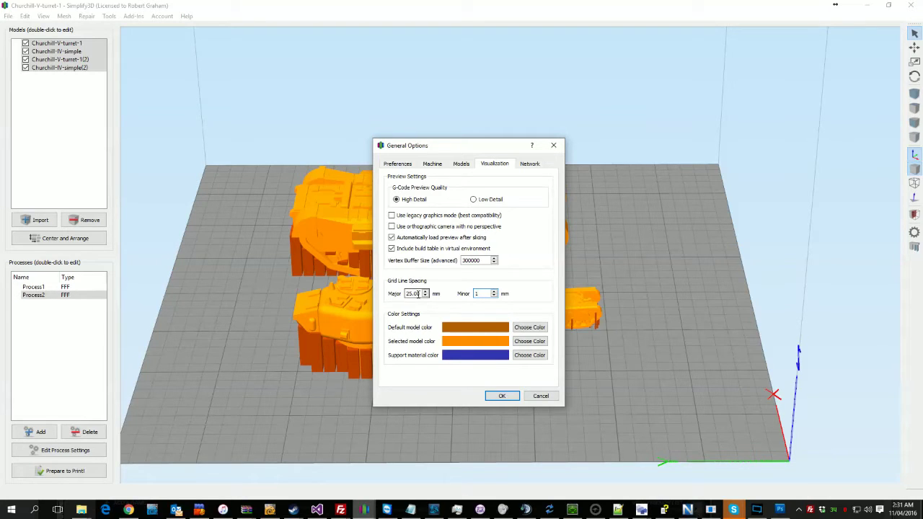
left_click_drag(421, 295, 390, 294)
type("10")
left_click(501, 395)
left_click_drag(550, 381, 610, 374)
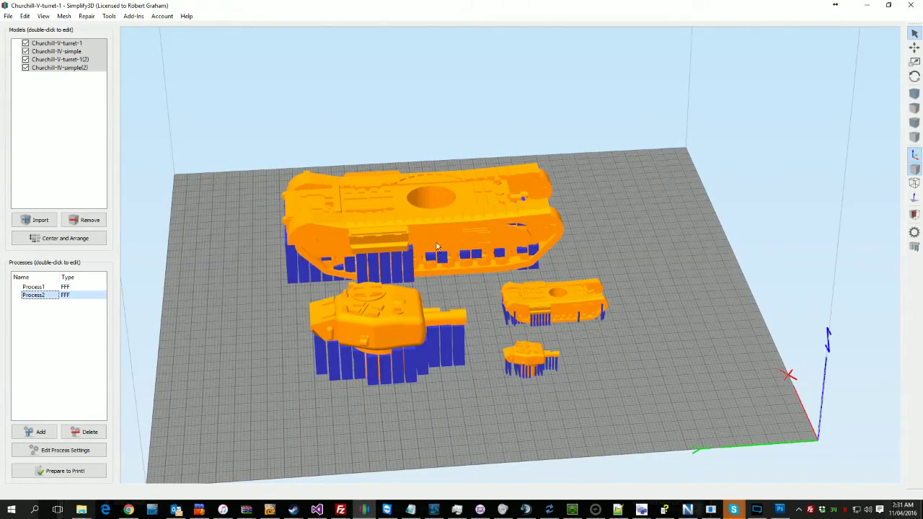
Step: Switch back and forth between Process1 and Process2 around the tanks, ending on Process1
left_click_drag(681, 214, 634, 227)
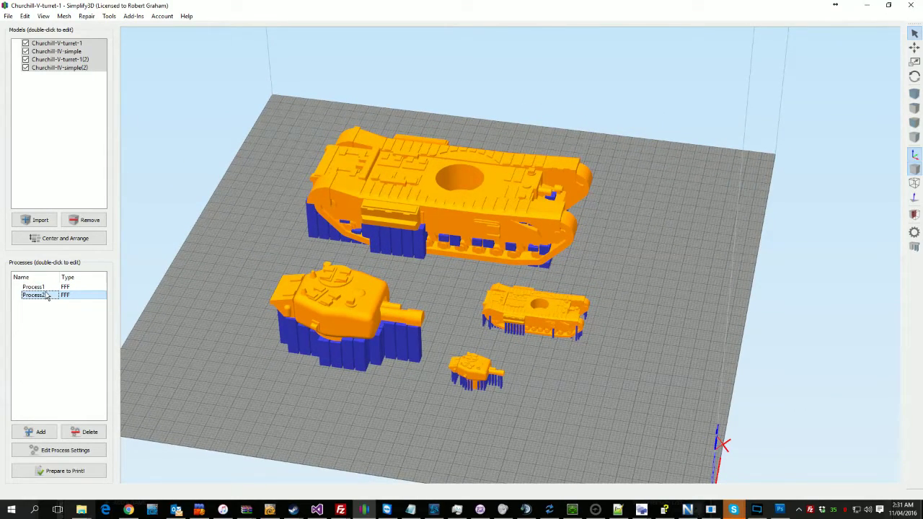
key("Up")
key("Down")
key("Up")
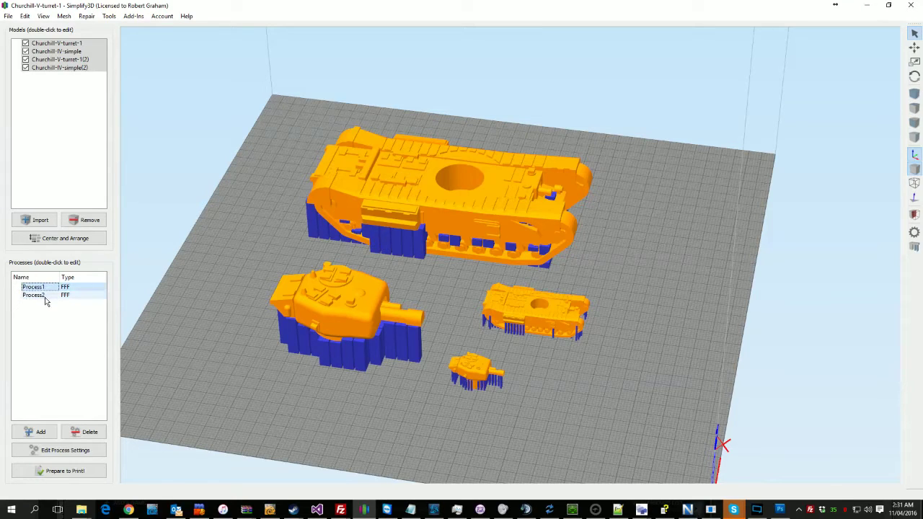
key("Down")
key("Up")
key("Down")
key("Up")
key("Down")
key("Up")
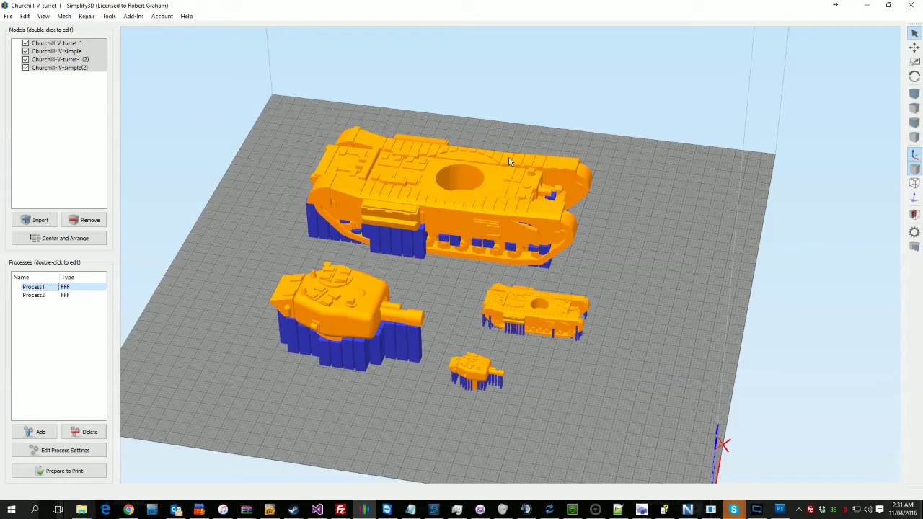
left_click_drag(628, 264, 589, 263)
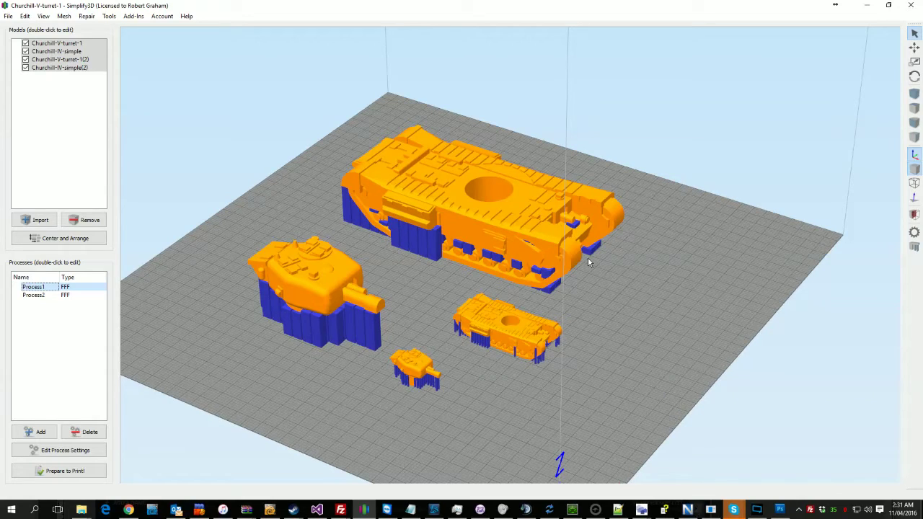
mouse_move(426, 291)
left_mouse_down()
mouse_move(438, 303)
mouse_move(422, 285)
mouse_move(435, 294)
left_mouse_up()
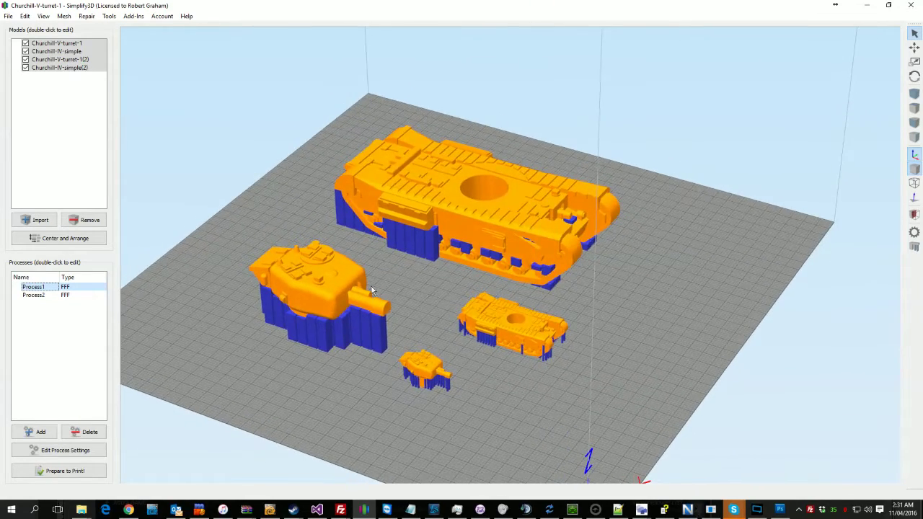
Step: In Process1's FFF settings, set Default Printing Speed to 20 mm/s
double_click(44, 288)
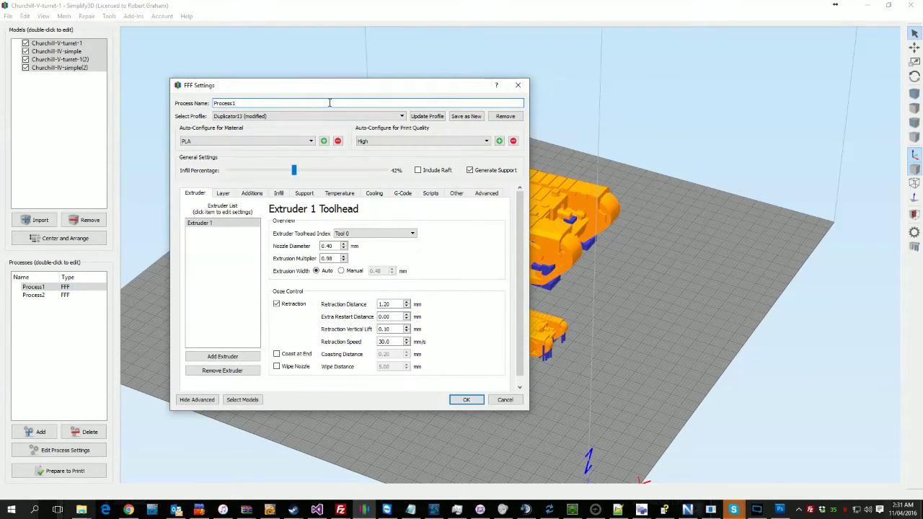
left_click_drag(342, 88, 416, 68)
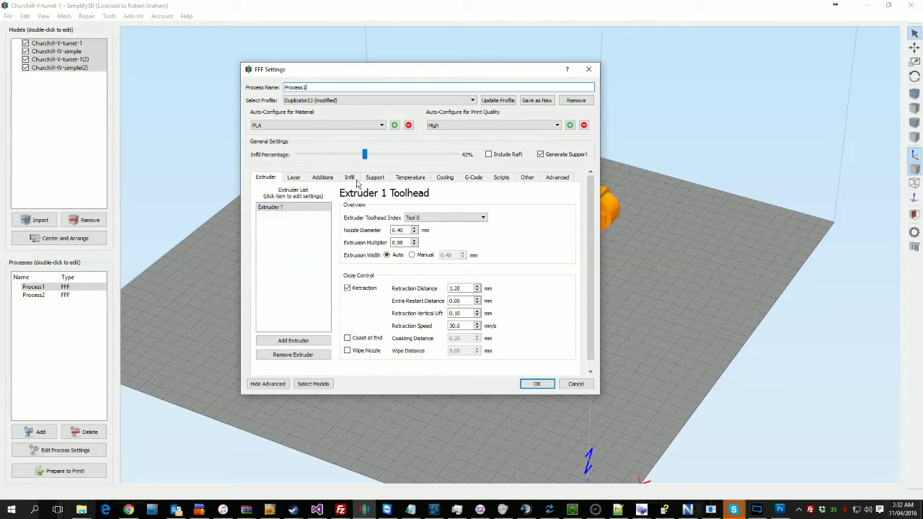
left_click(528, 178)
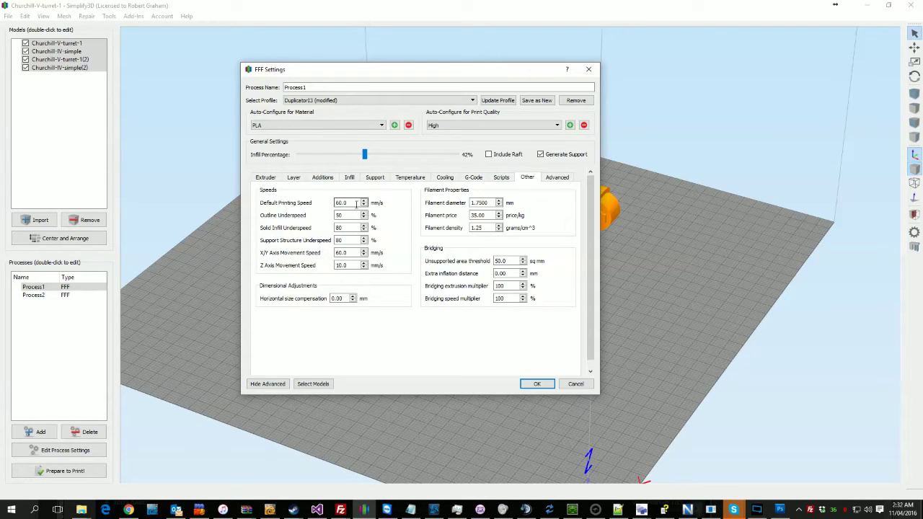
left_click_drag(353, 202, 252, 196)
type("40.0")
type("2")
Step: Check Process1's extra restart distance, retraction vertical lift and retraction speed values
left_click(266, 179)
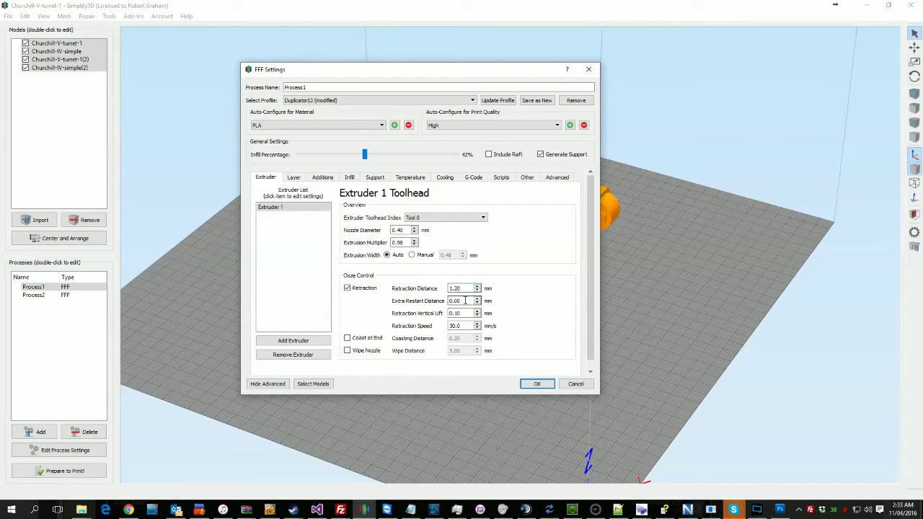
left_click(470, 300)
left_click(470, 313)
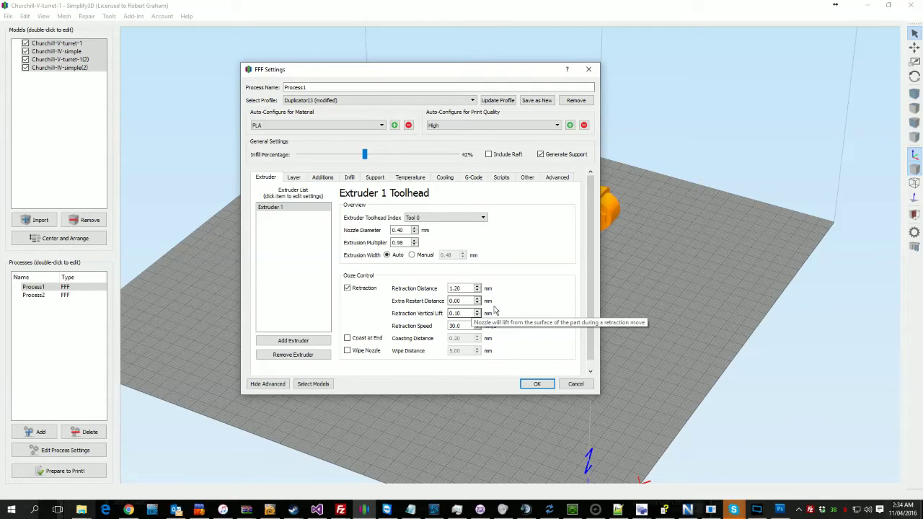
left_click(474, 325)
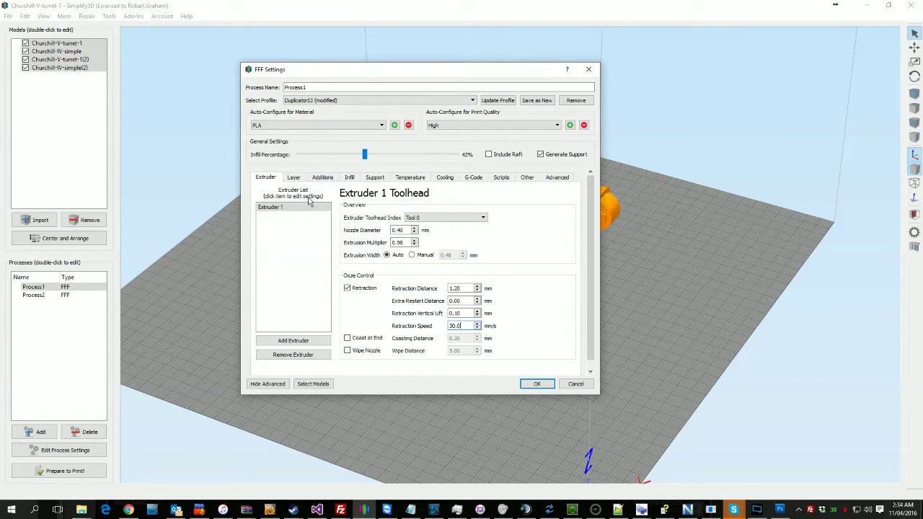
left_click(294, 178)
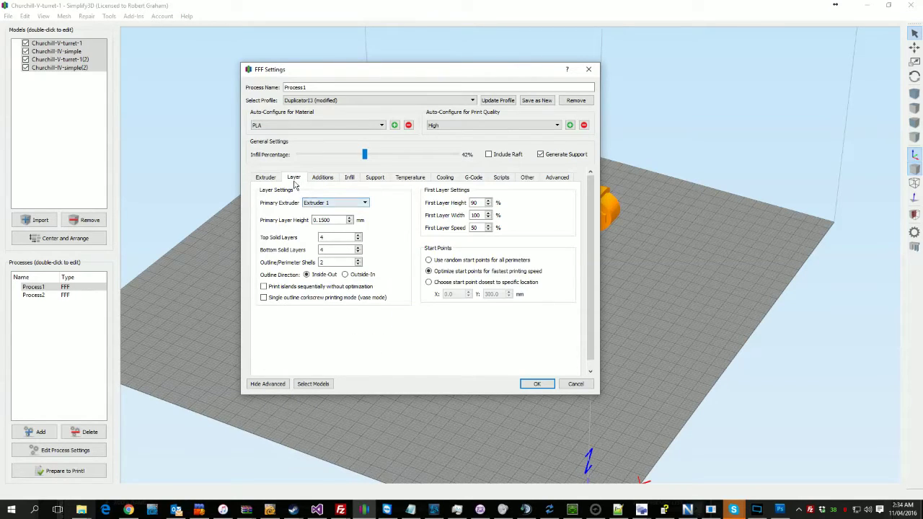
Step: Set Process1's perimeter shells to 2 and move the settings window to reveal the tanks
left_click(343, 238)
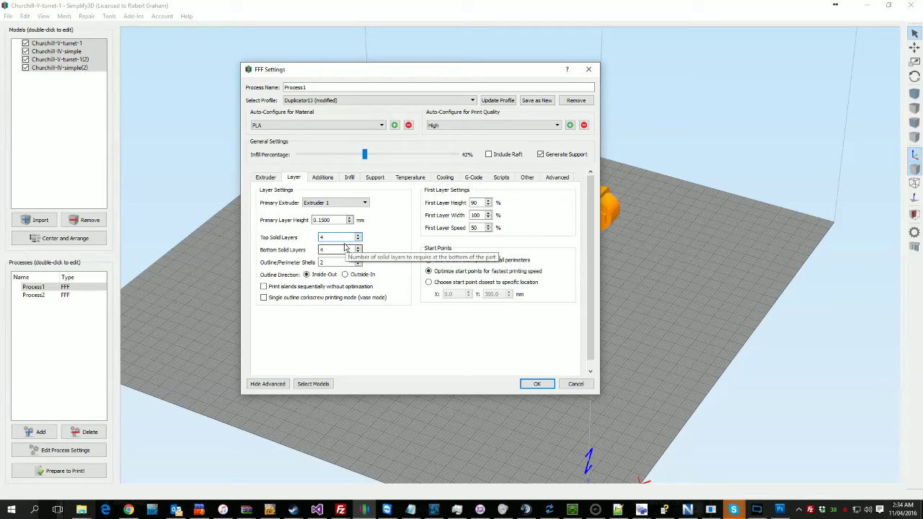
left_click(340, 261)
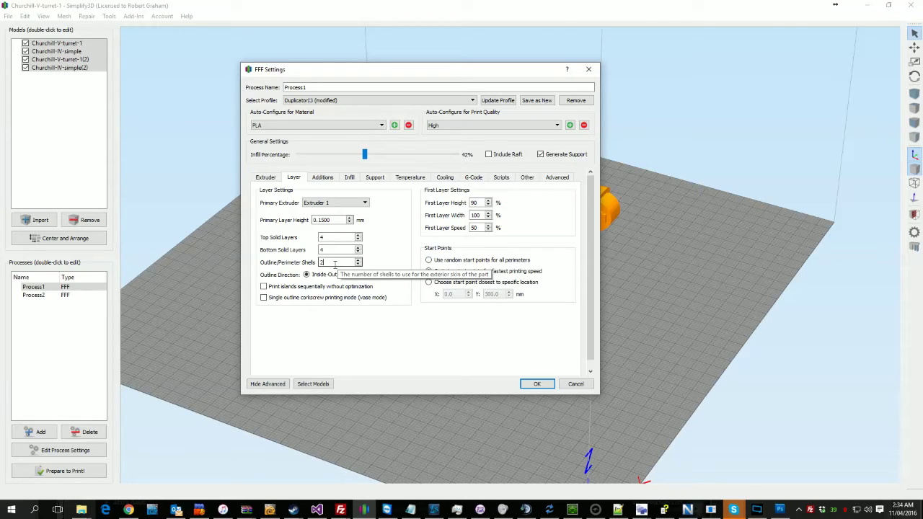
left_click(335, 265)
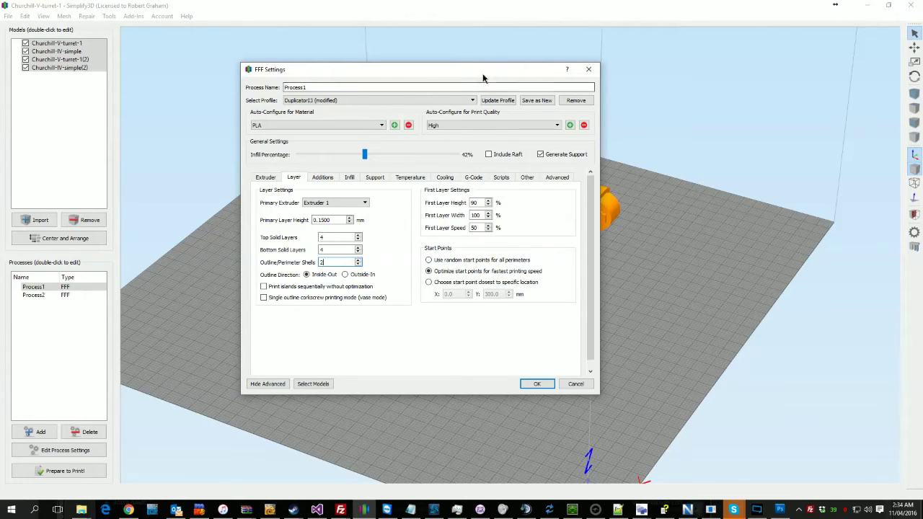
left_click_drag(487, 78, 336, 74)
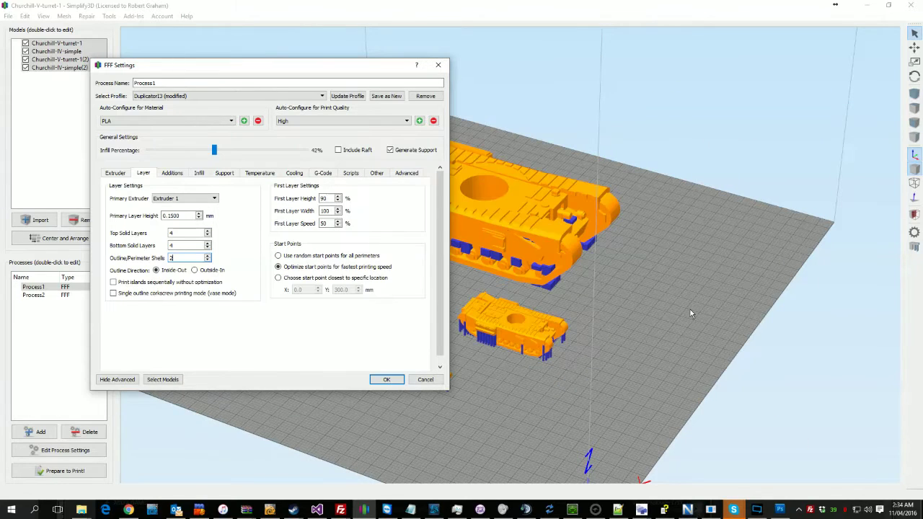
left_click(329, 211)
left_click(329, 224)
Step: Enter 40 mm/s as Process1's Default Printing Speed, then recheck the Extruder and Layer tabs
left_click(375, 174)
double_click(200, 198)
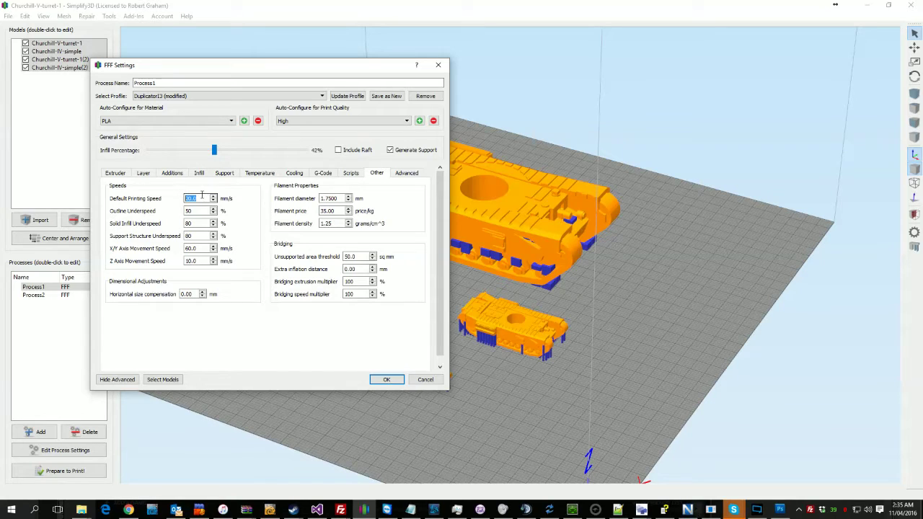
type("40")
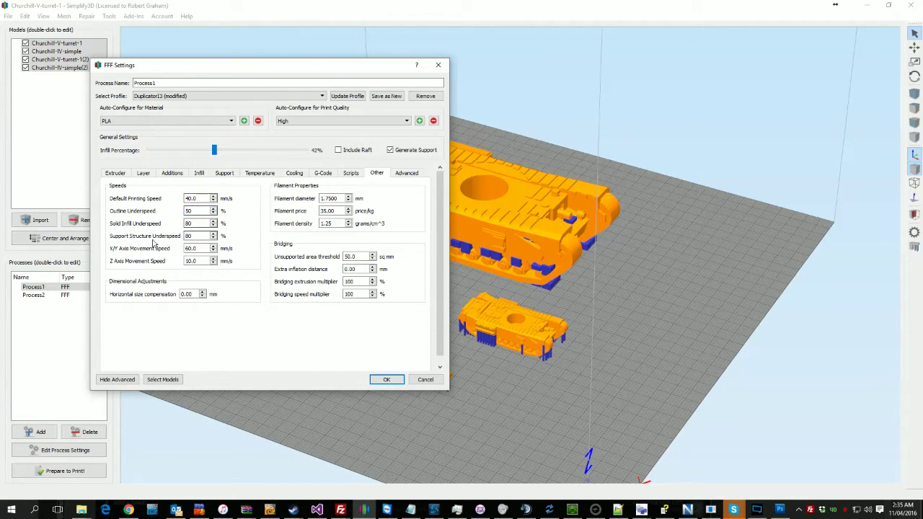
left_click(113, 173)
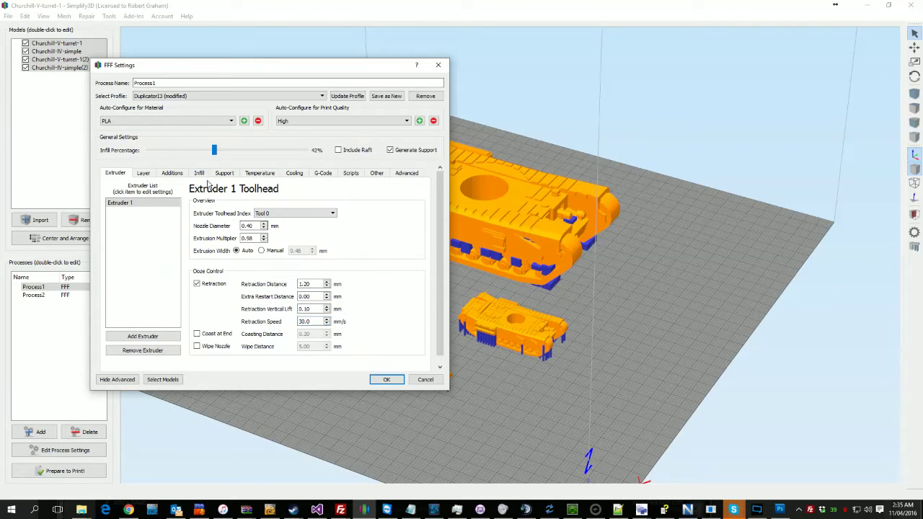
left_click(143, 173)
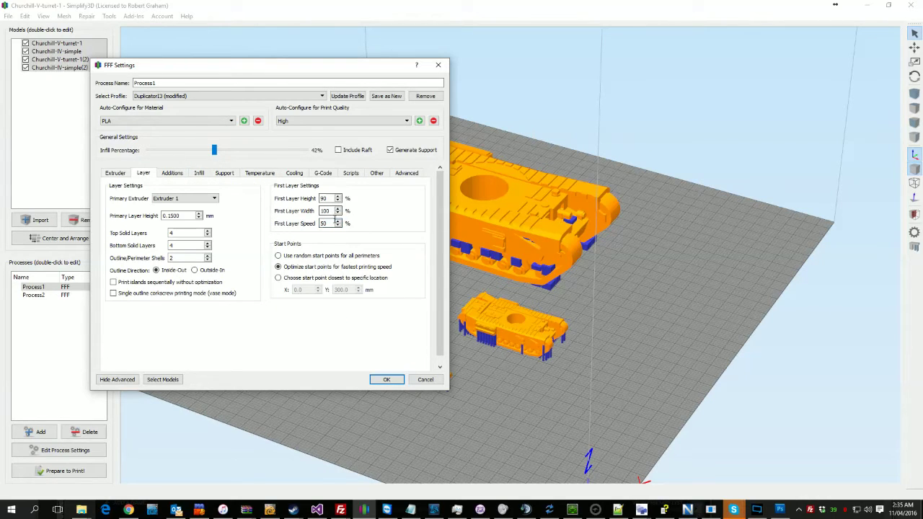
double_click(324, 224)
Step: Review Process1's skirt: 1.00 mm offset from part and 2 outlines
left_click(172, 175)
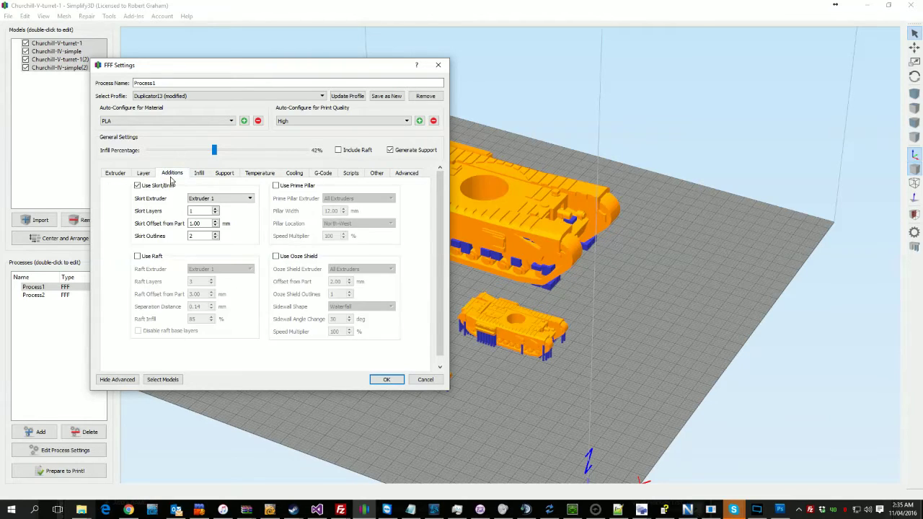
left_click_drag(255, 73, 221, 86)
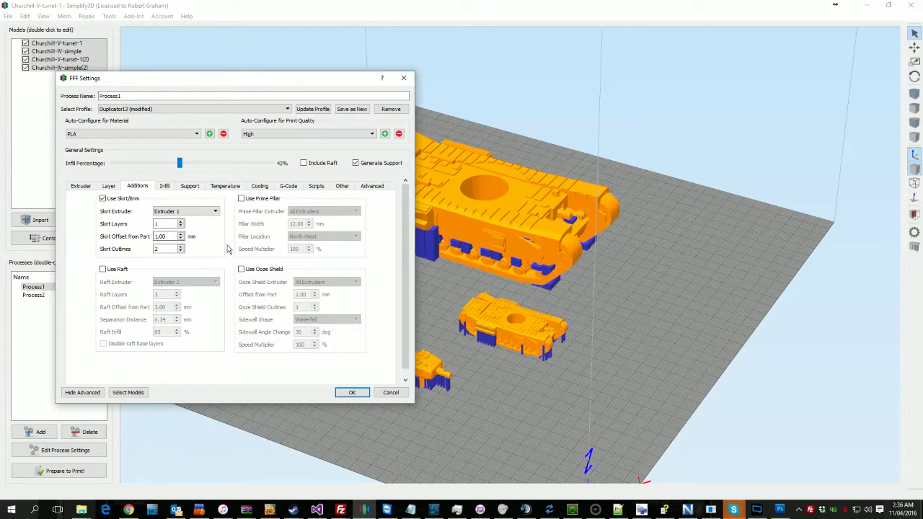
double_click(174, 235)
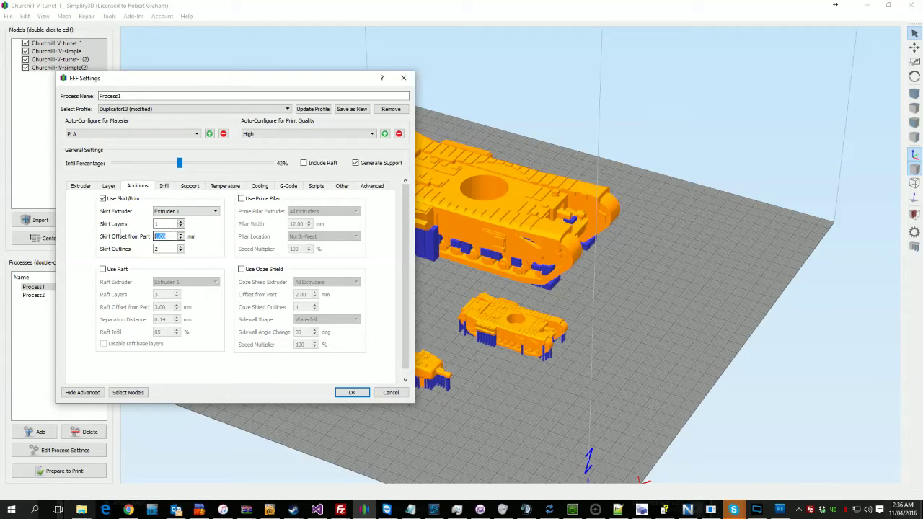
left_click(168, 248)
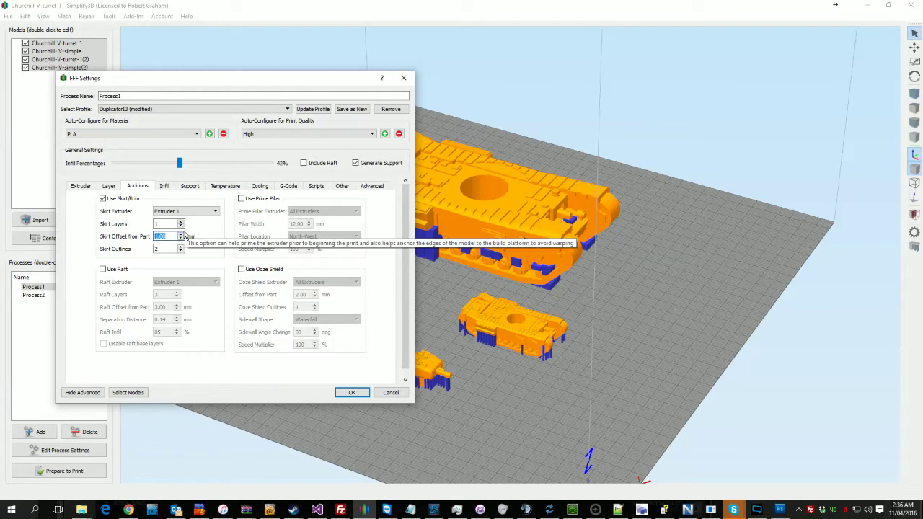
left_click(170, 249)
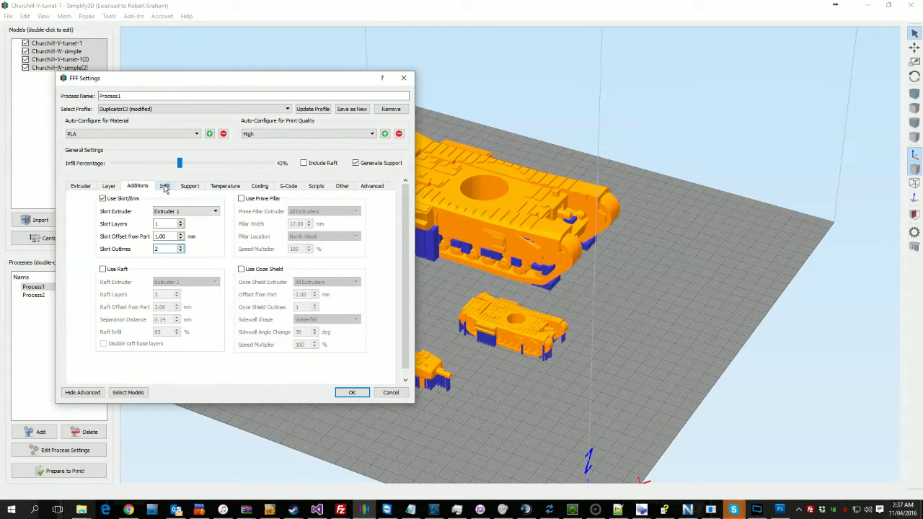
Step: Choose Triangular as Process1's internal fill pattern
left_click(165, 187)
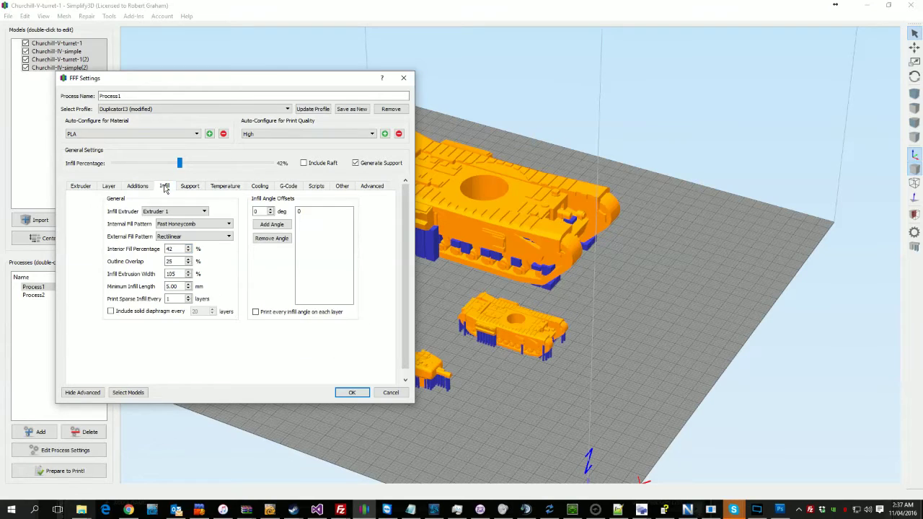
left_click(216, 224)
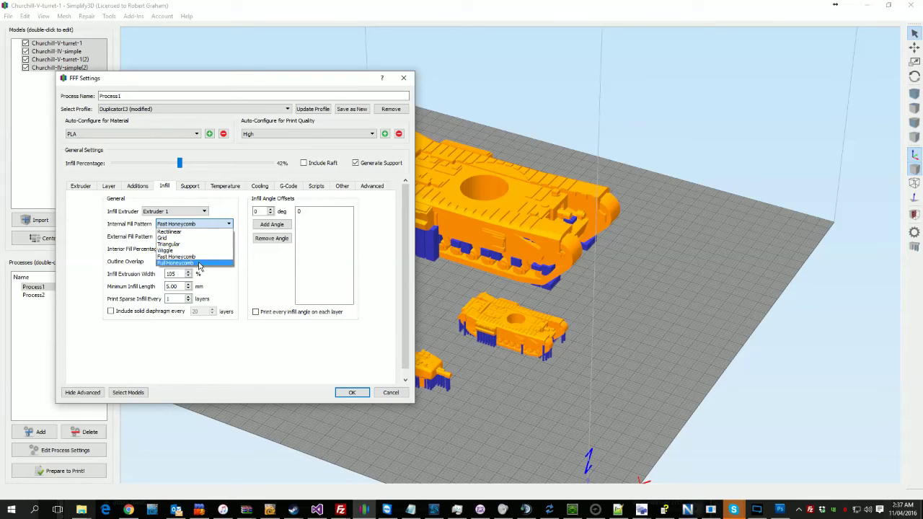
left_click(194, 257)
left_click(209, 225)
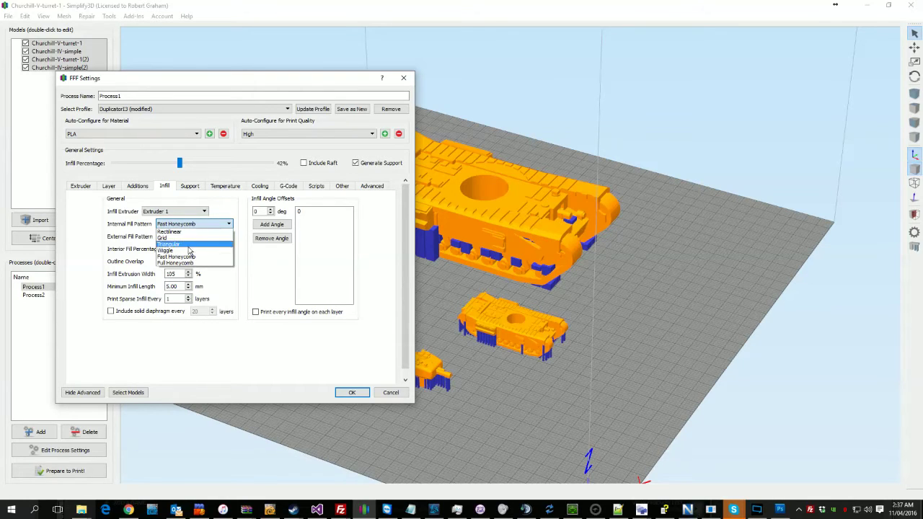
left_click(197, 247)
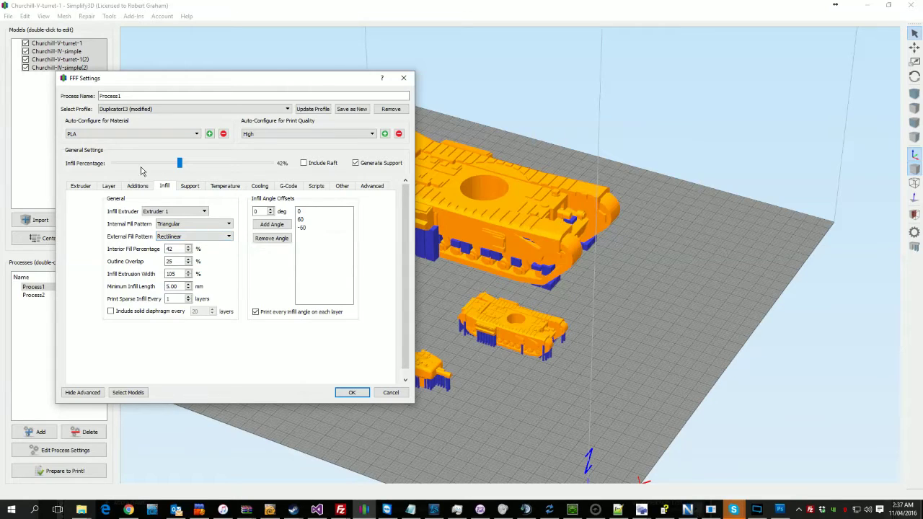
Step: Set infill percentage to 34% and print sparse infill every 2 layers
mouse_move(180, 163)
left_mouse_down()
mouse_move(145, 163)
mouse_move(168, 163)
left_mouse_up()
left_click(170, 165)
mouse_move(170, 166)
left_mouse_down()
mouse_move(161, 164)
mouse_move(180, 160)
mouse_move(160, 163)
left_mouse_up()
double_click(180, 298)
type("1")
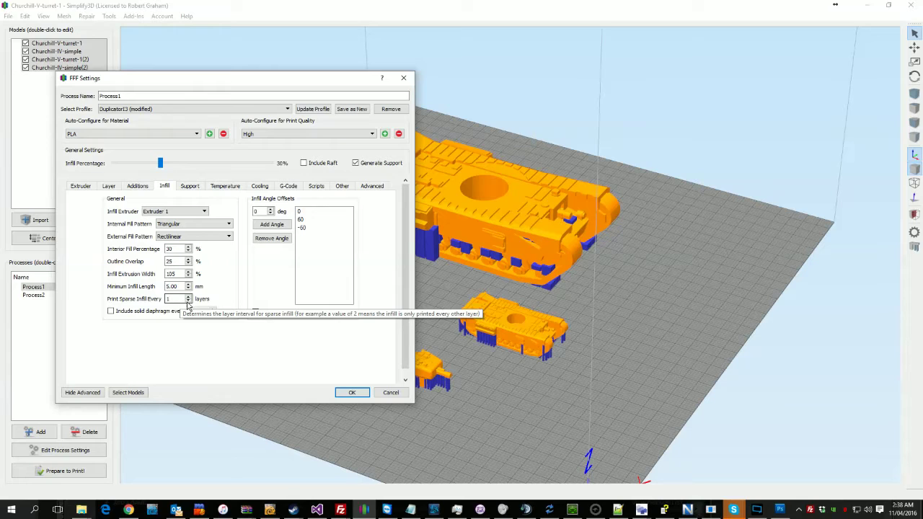
left_click(187, 296)
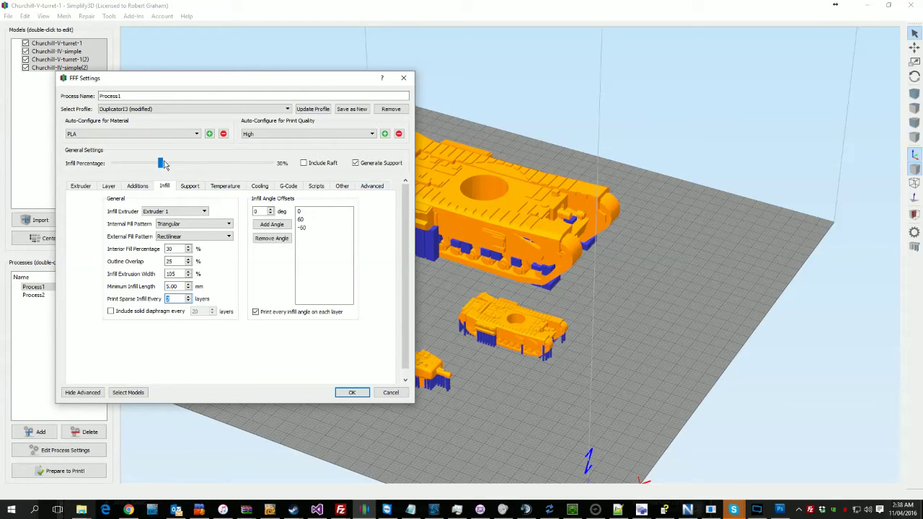
left_click_drag(161, 164, 168, 165)
Step: Review Process1's support settings: dense support layers, 0.30 mm horizontal offset and vertical separation layers
left_click(189, 186)
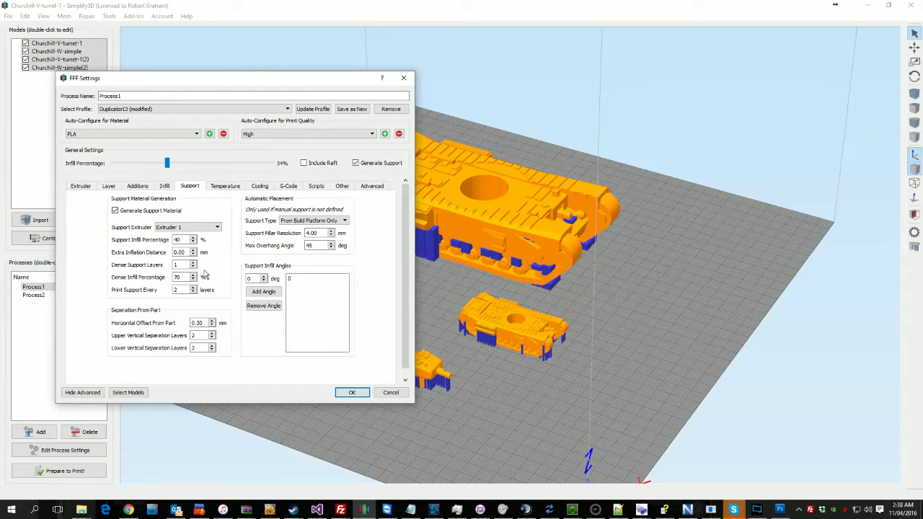
left_click(180, 265)
double_click(197, 323)
left_click(202, 348)
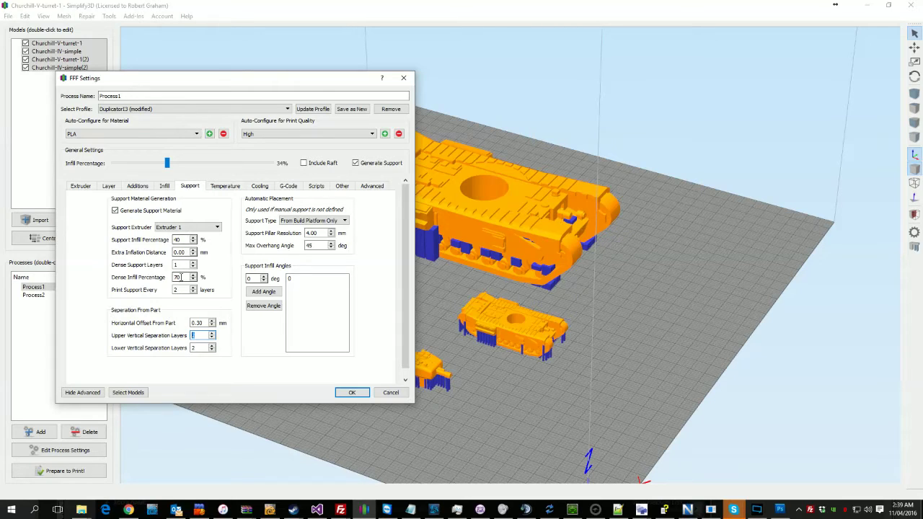
Step: Show Extruder 1's temperature setpoints: 215 °C at layer 1 and 210 °C from layer 3
left_click(227, 188)
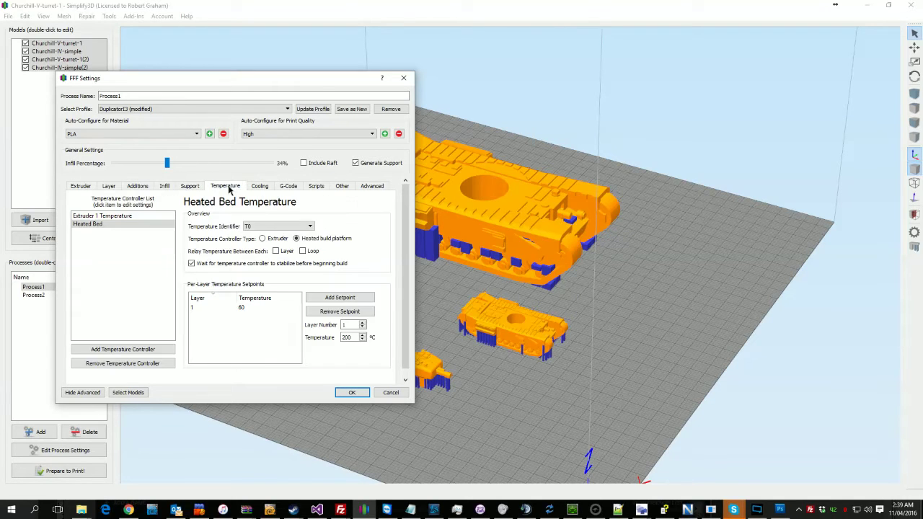
left_click(105, 216)
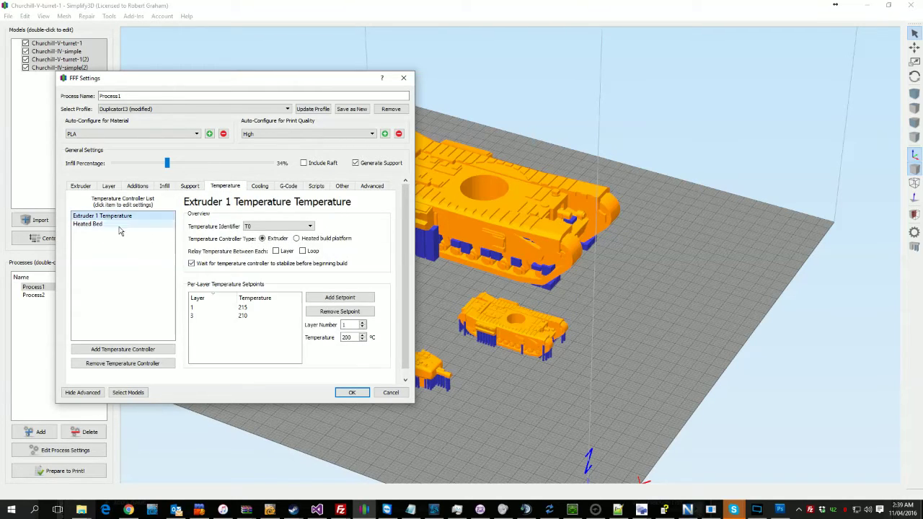
left_click(241, 308)
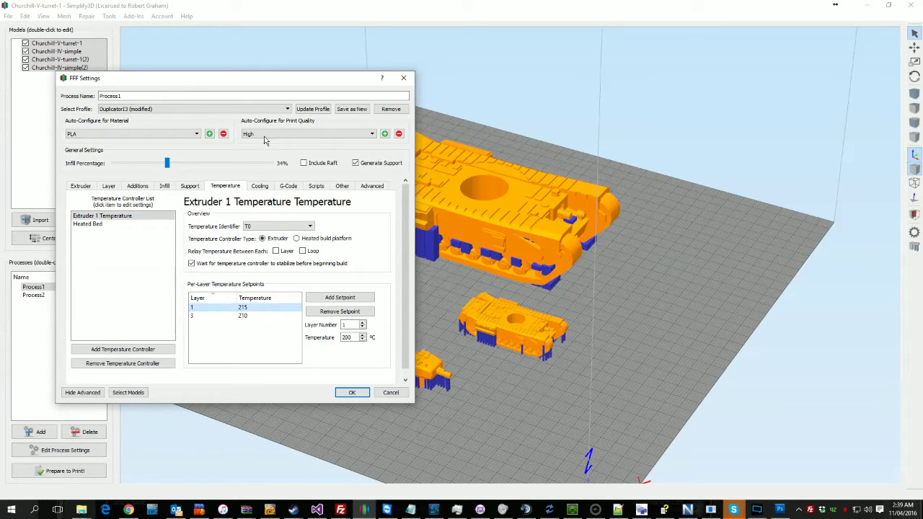
left_click(272, 317)
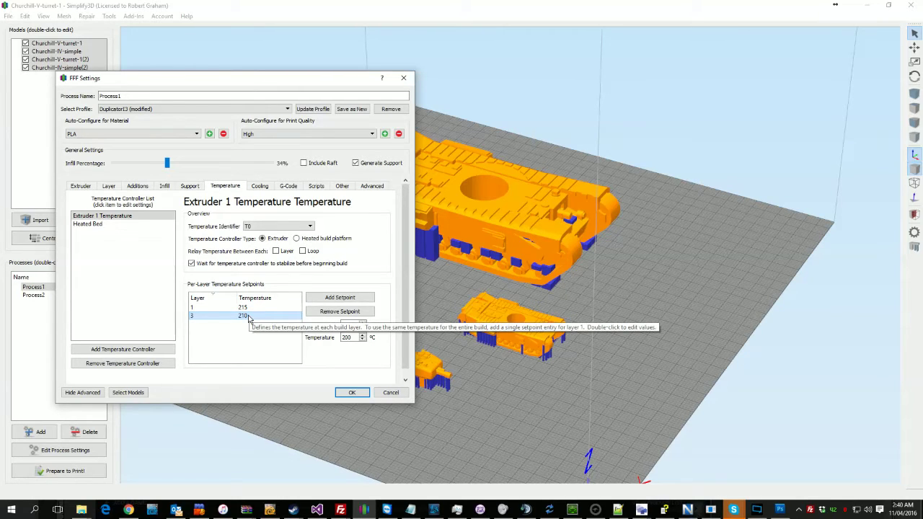
Step: Show the heated bed's temperature controller with its single 60 °C setpoint at layer 1
left_click(104, 225)
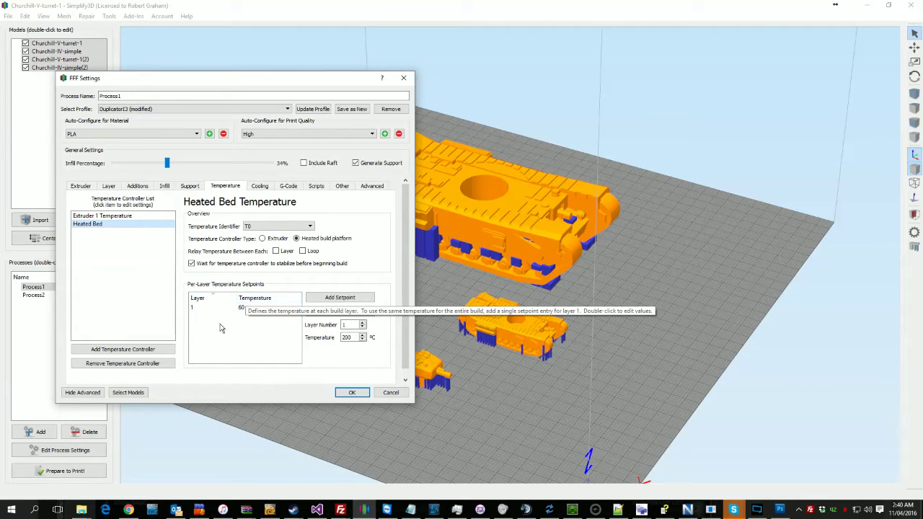
left_click(250, 308)
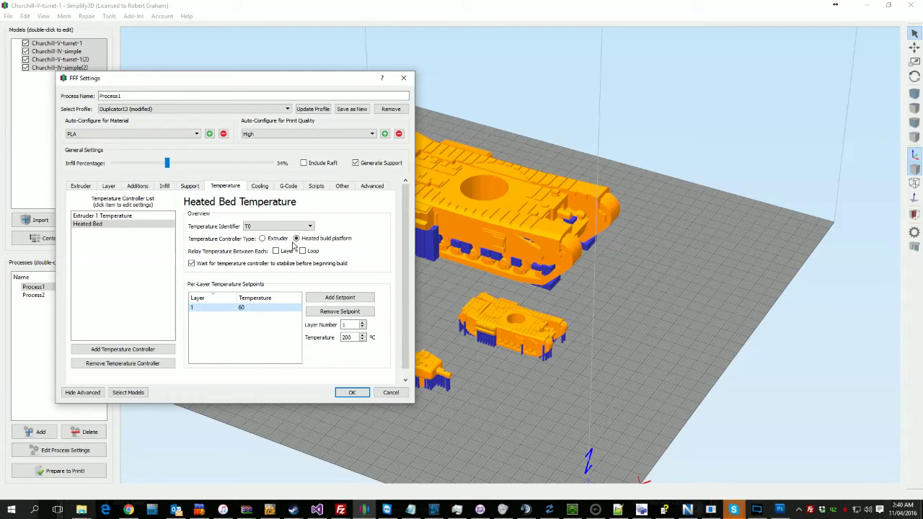
Step: Check Process1's fan setpoints: 0% at layer 1 and 100% from layer 2
left_click(259, 185)
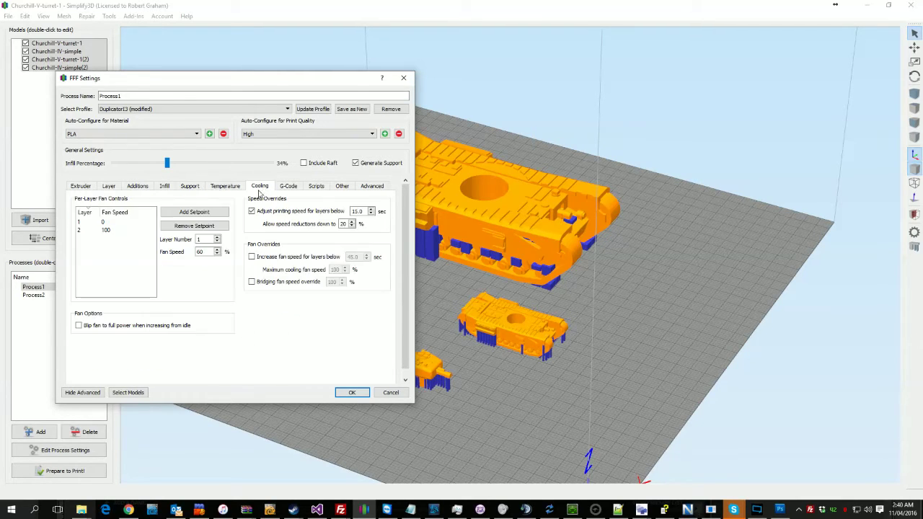
left_click(91, 224)
left_click(91, 230)
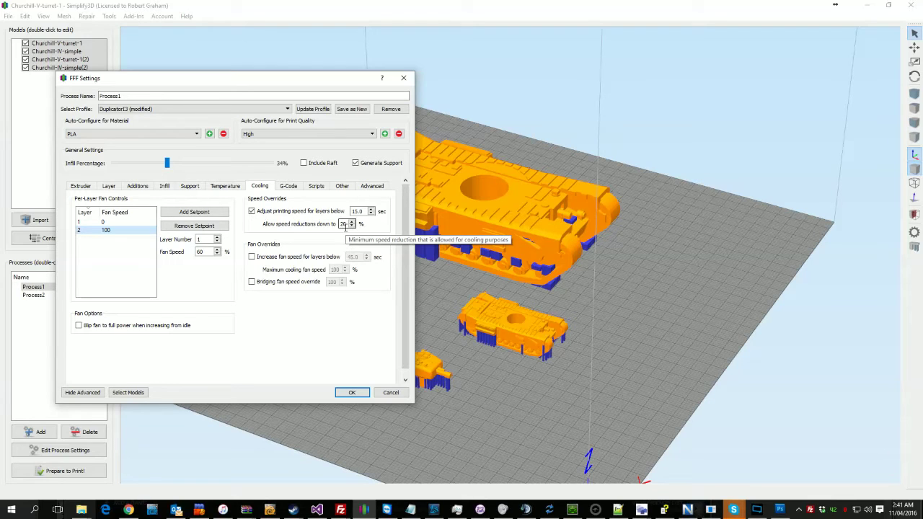
Step: Review Process1's G-code machine settings and the ending script's disable-motors and fan-off lines
left_click(289, 186)
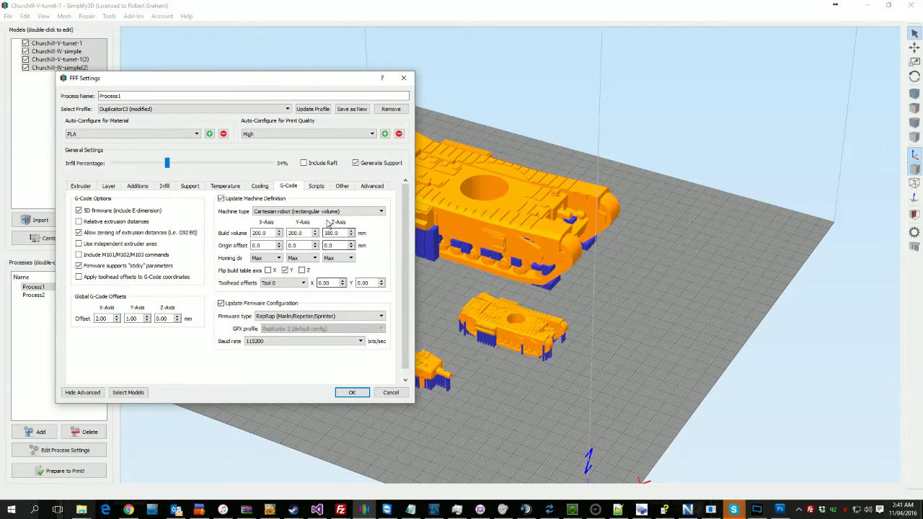
left_click(315, 187)
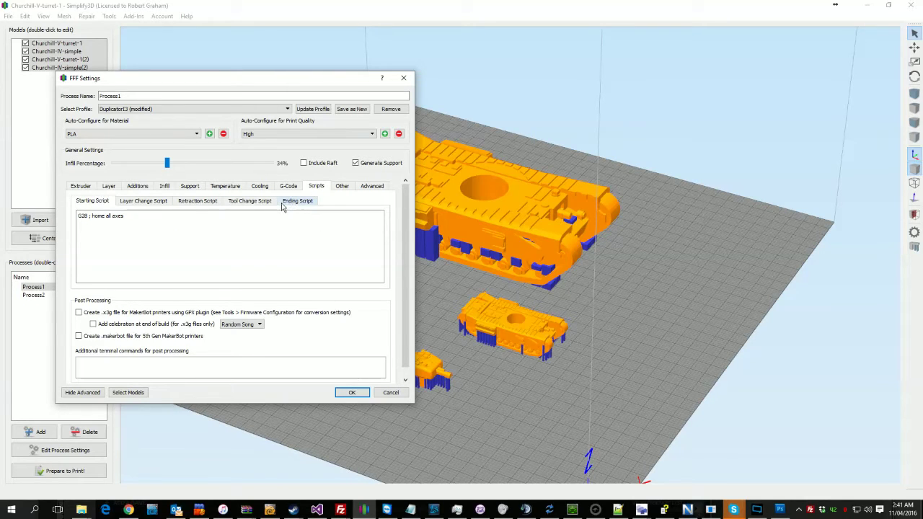
left_click(295, 201)
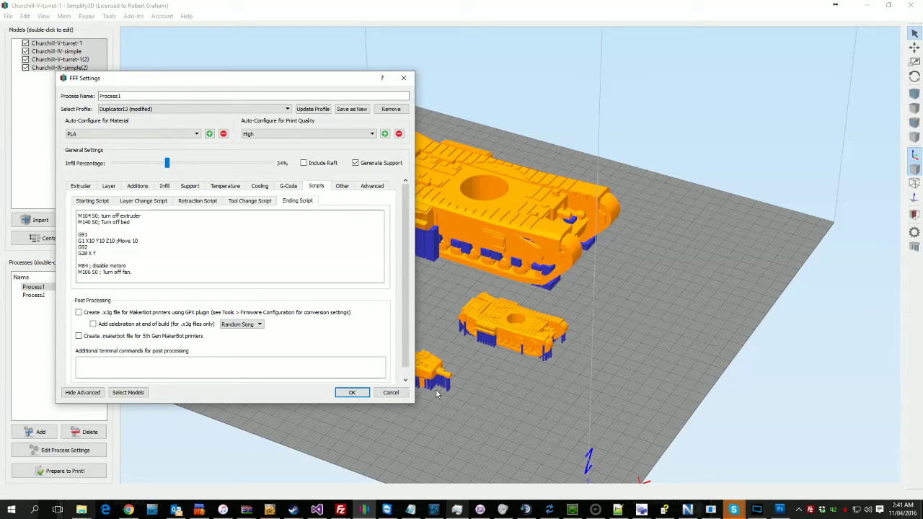
triple_click(146, 263)
left_click(202, 274)
key("shift+Home")
left_click(288, 266)
left_click(342, 186)
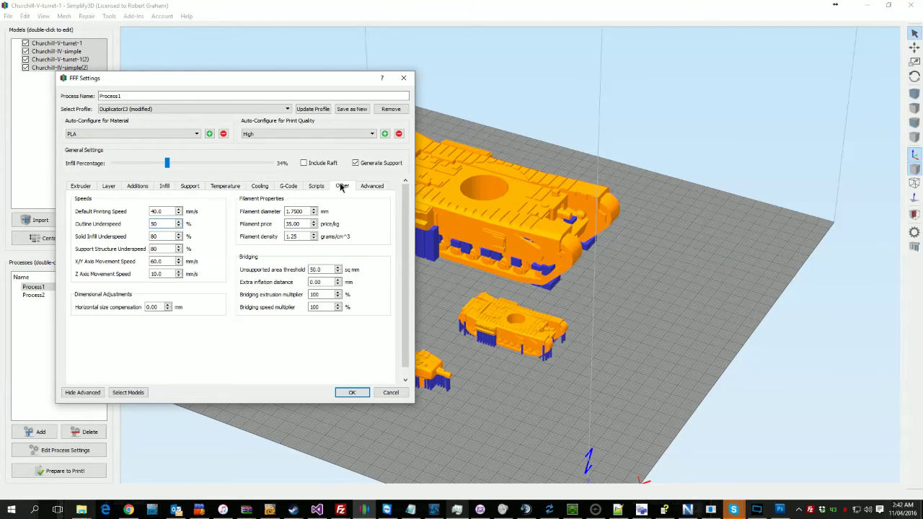
left_click(162, 211)
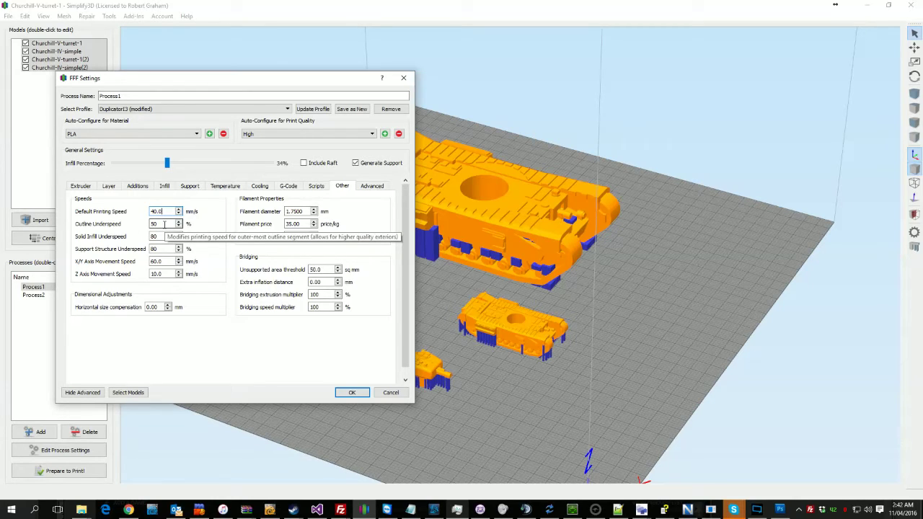
left_click(164, 223)
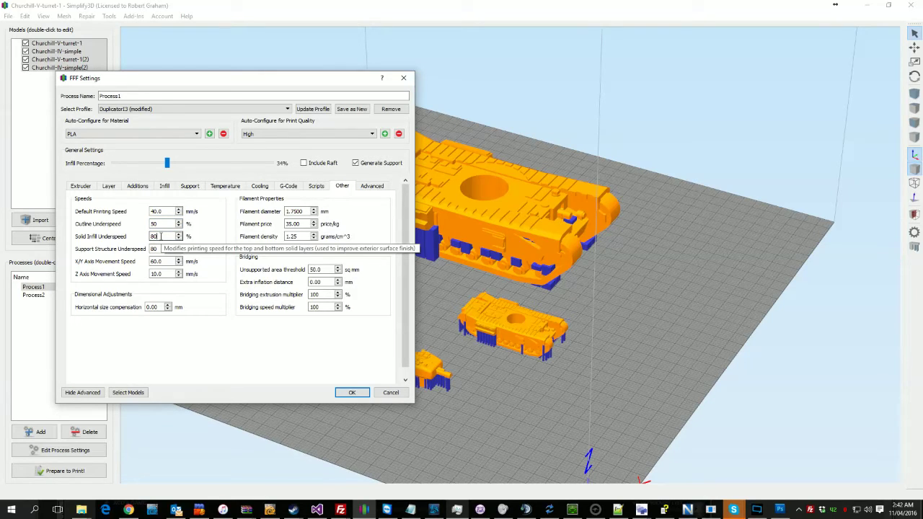
left_click(162, 249)
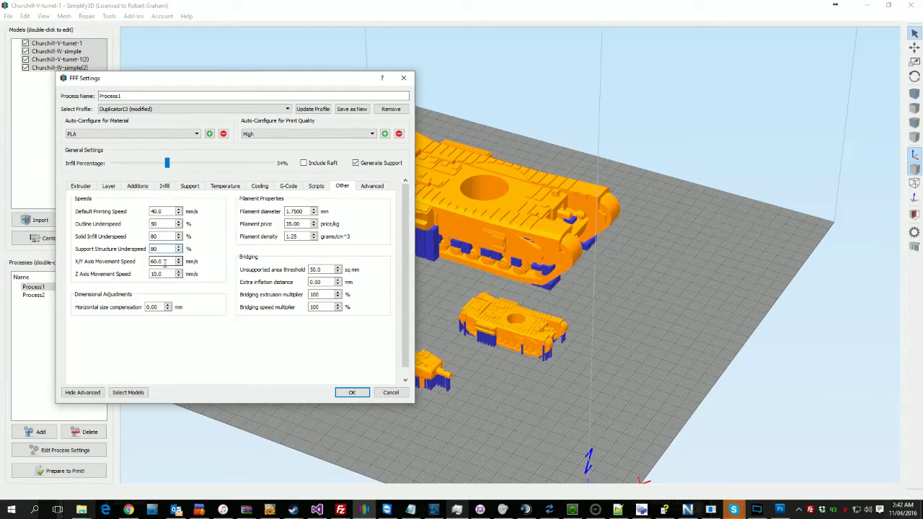
left_click(164, 262)
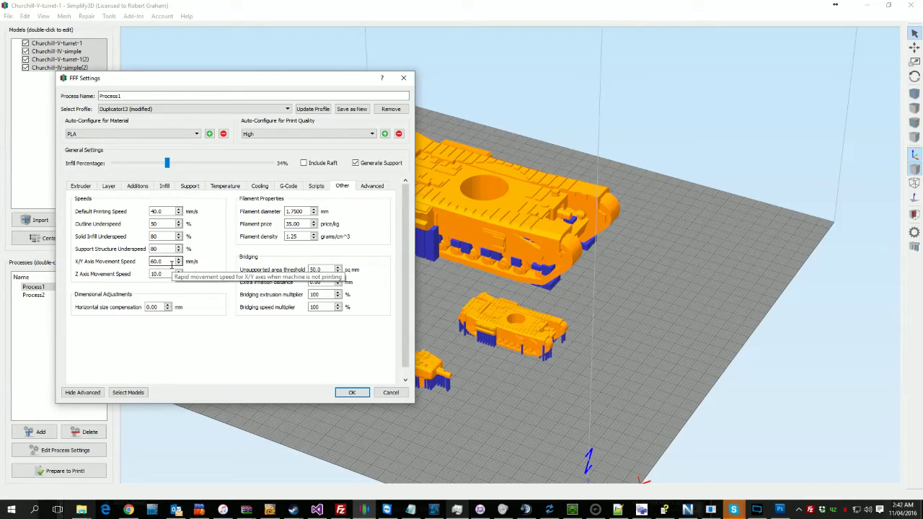
double_click(156, 261)
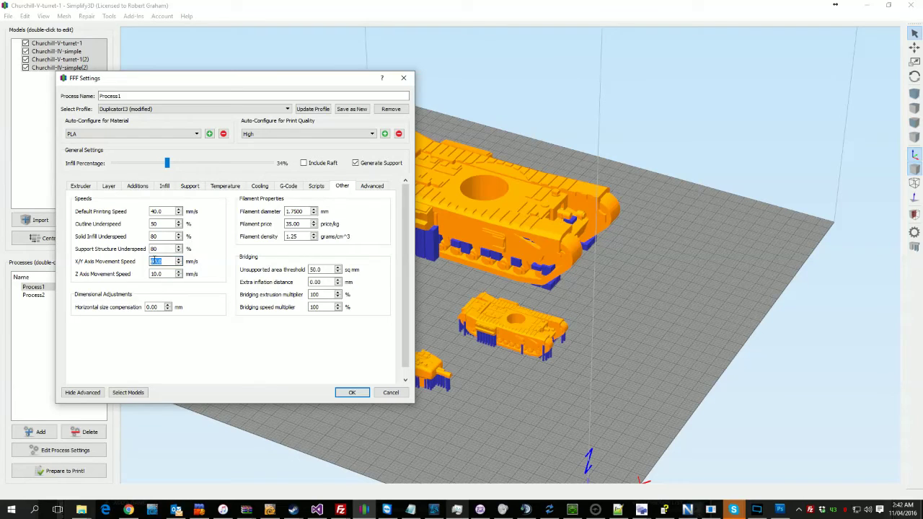
left_click(162, 263)
double_click(166, 262)
left_click(165, 274)
left_click(153, 308)
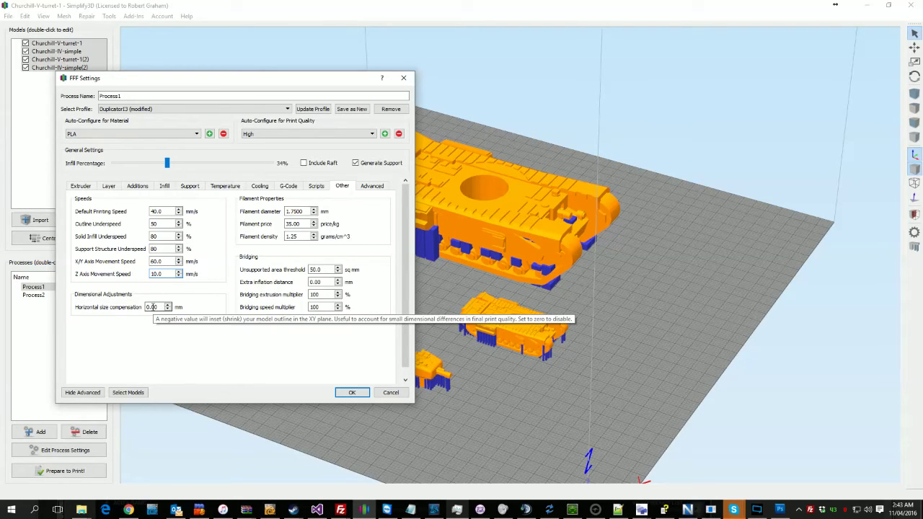
left_click(308, 211)
key("Tab")
key("Tab")
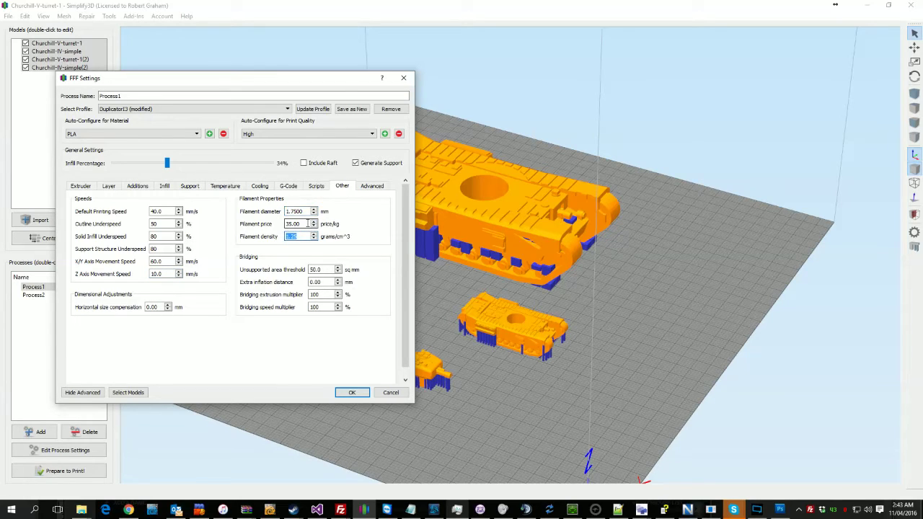
left_click(298, 237)
double_click(304, 224)
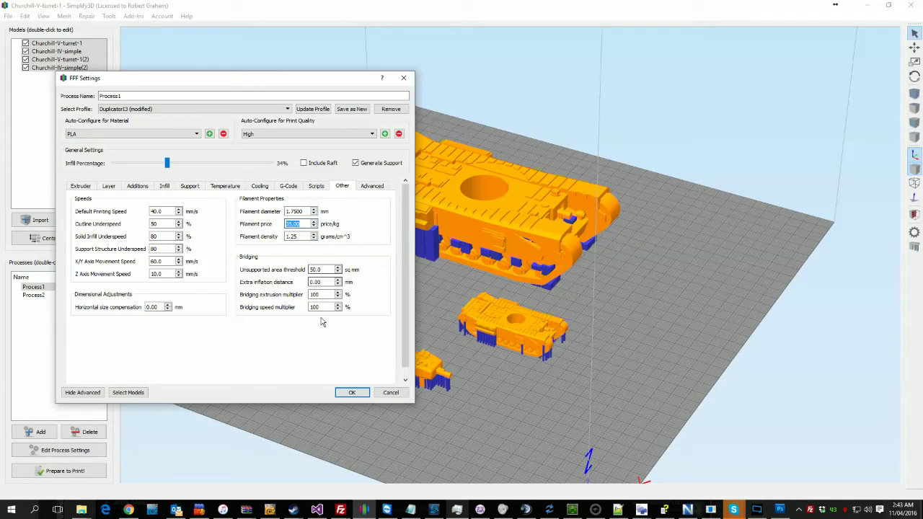
left_click(329, 269)
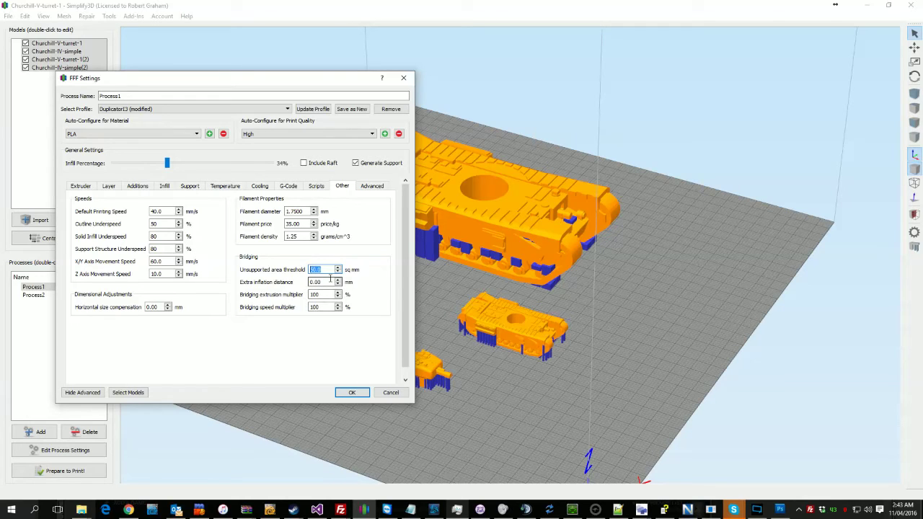
mouse_move(331, 278)
left_click(376, 188)
Step: Show Process1's Advanced settings and move the settings window to uncover the tank models
left_click(373, 186)
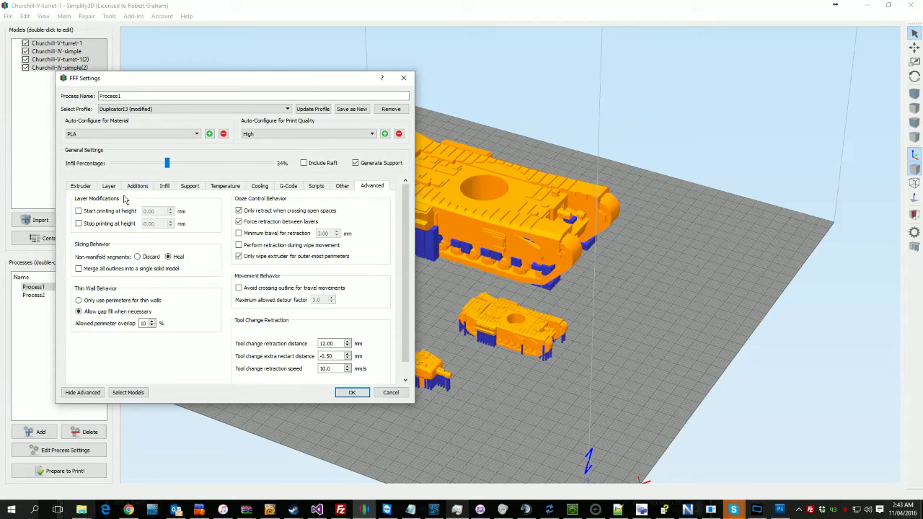
left_click_drag(258, 78, 401, 67)
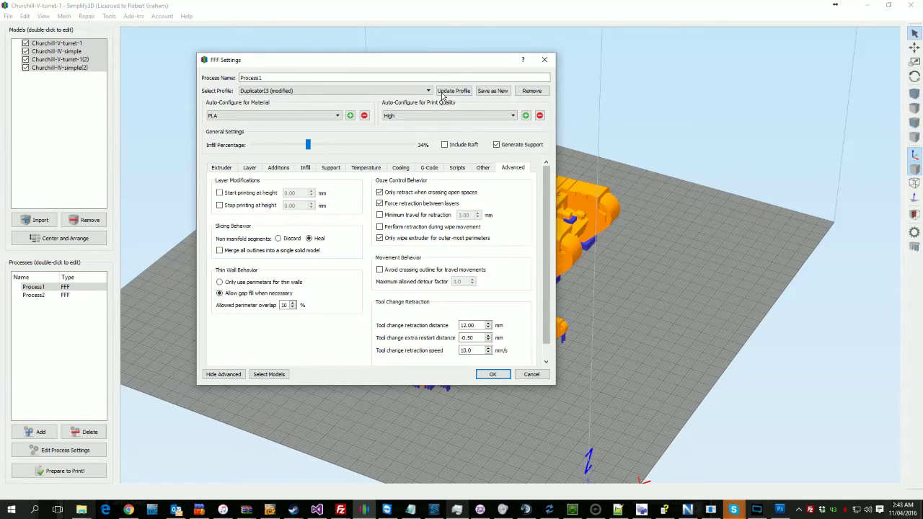
left_click_drag(430, 59, 323, 61)
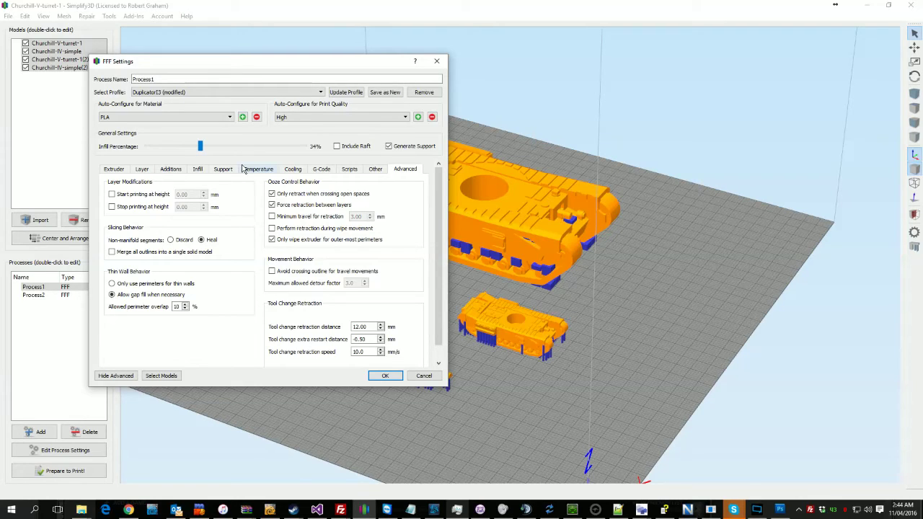
Step: Dismiss the chat notification and accept Process1's settings with OK
scroll(303, 285, "down", 1)
scroll(302, 285, "up", 1)
left_click(272, 239)
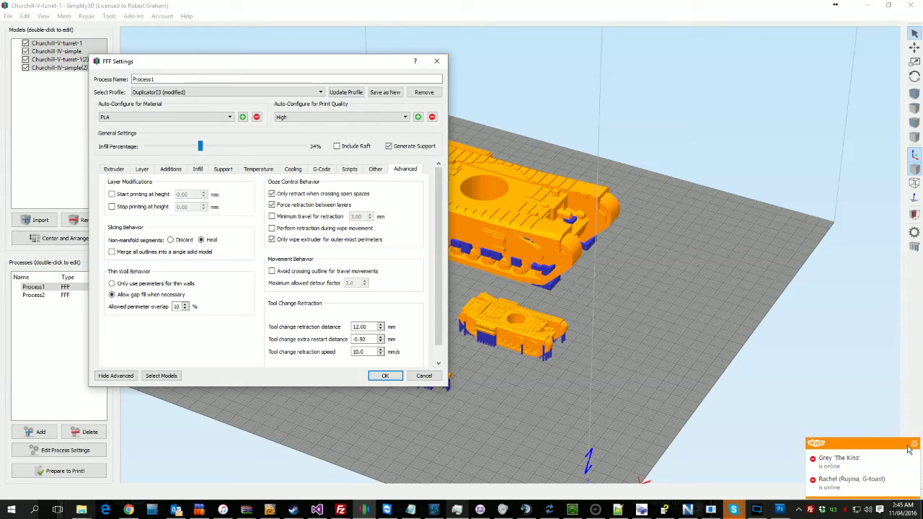
left_click(913, 445)
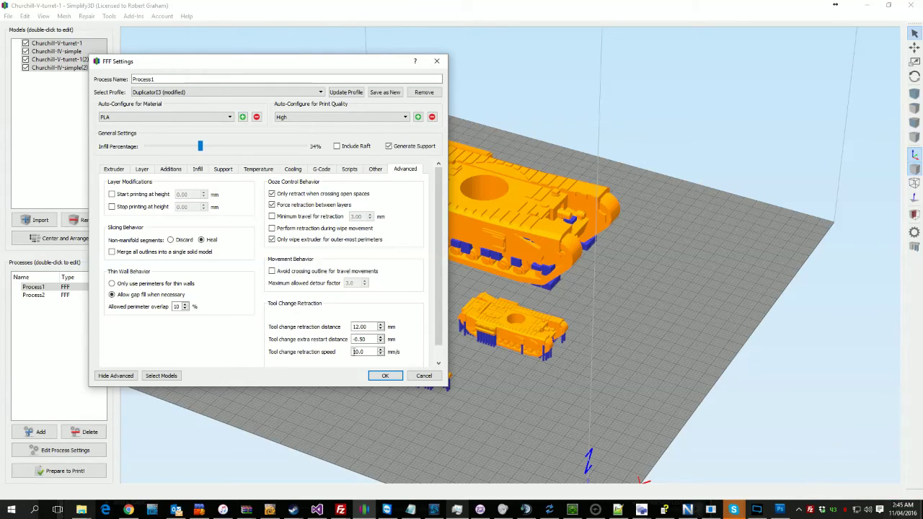
scroll(315, 315, "down", 1)
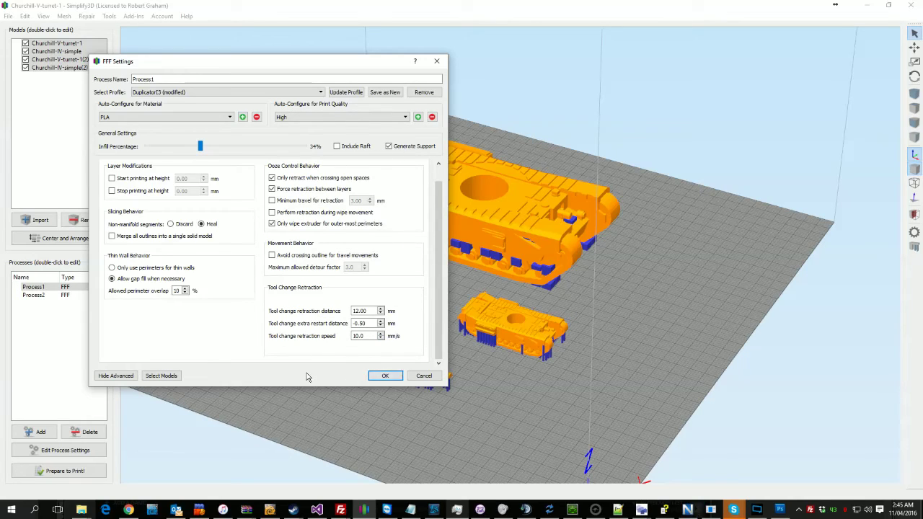
scroll(306, 314, "up", 1)
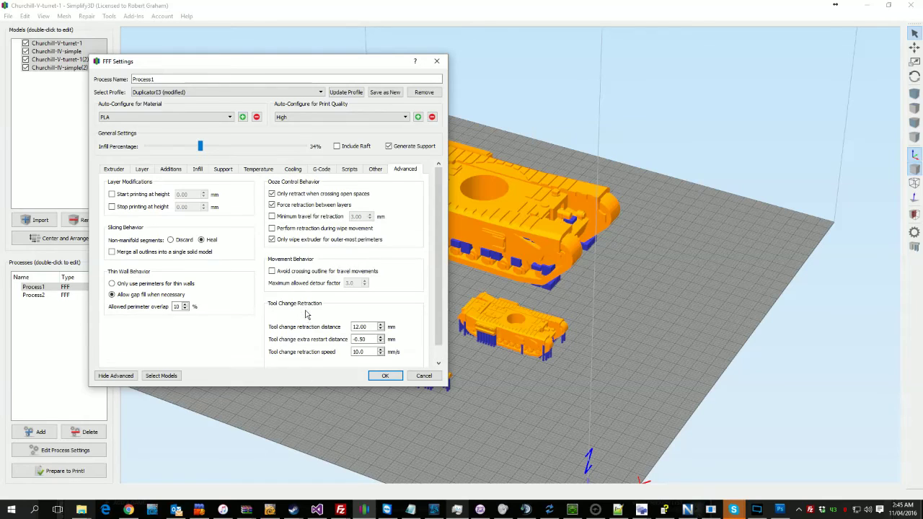
left_click(386, 376)
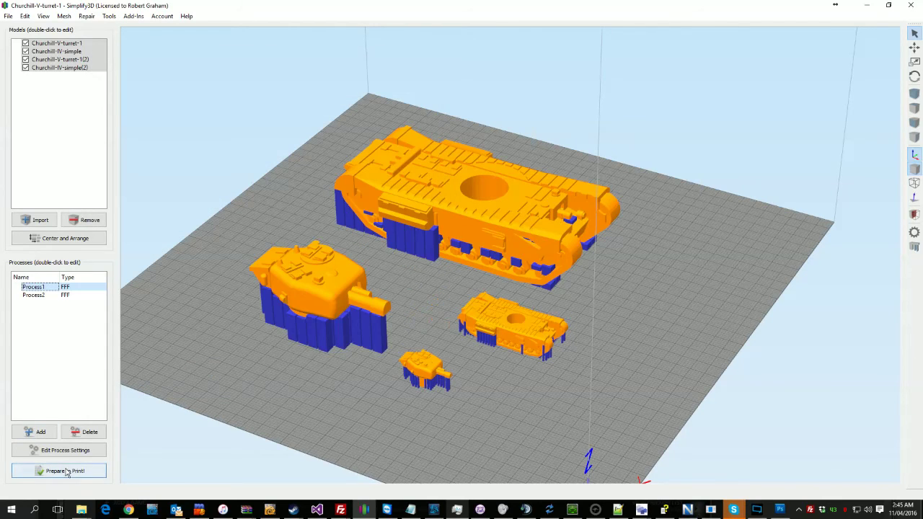
Step: Open Process2's settings and browse its temperature, support, speed, script, G-code and cooling tabs
double_click(44, 295)
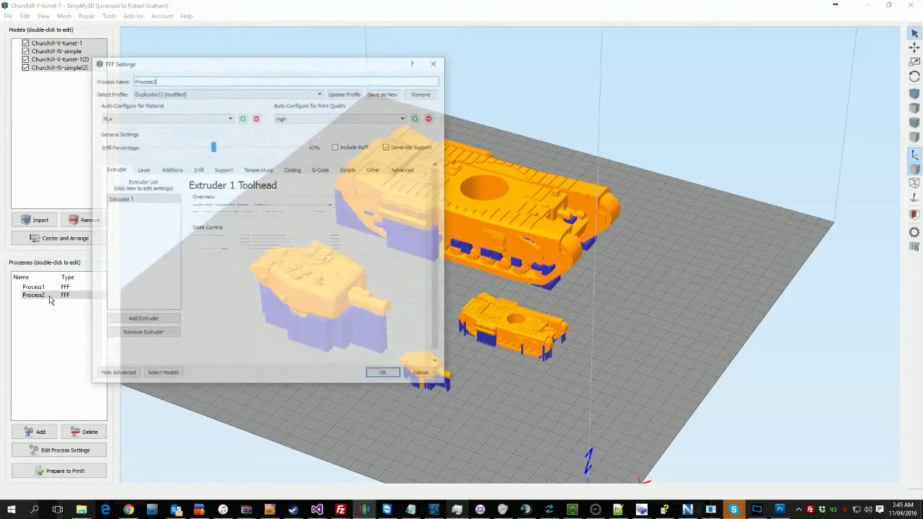
left_click(249, 171)
left_click(225, 170)
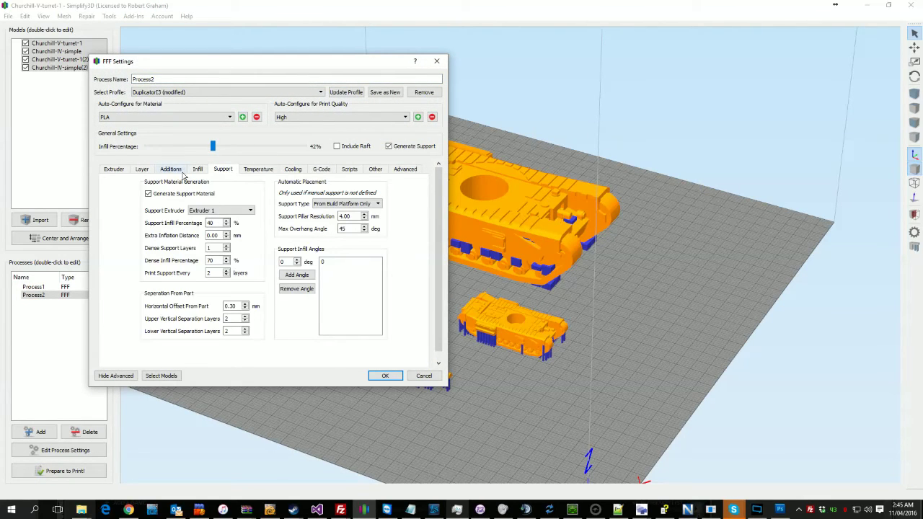
left_click(375, 170)
key("Tab")
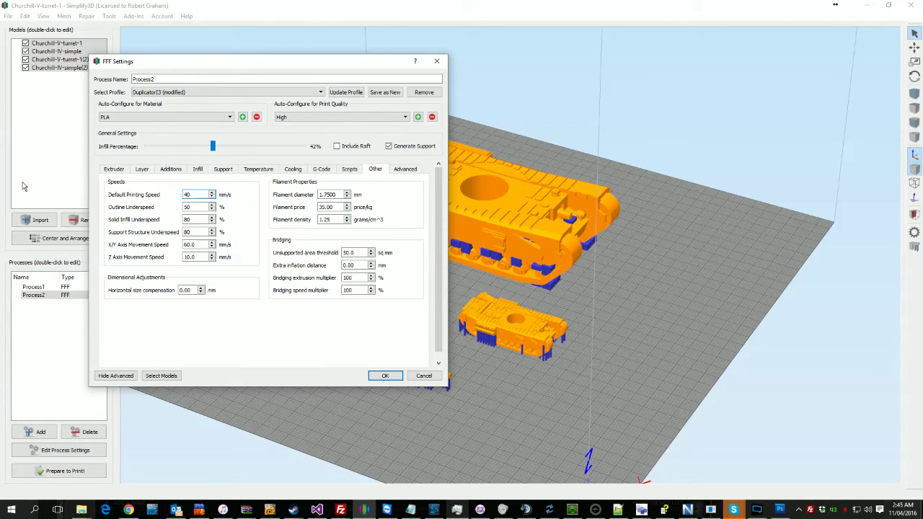
left_click(349, 171)
left_click(323, 171)
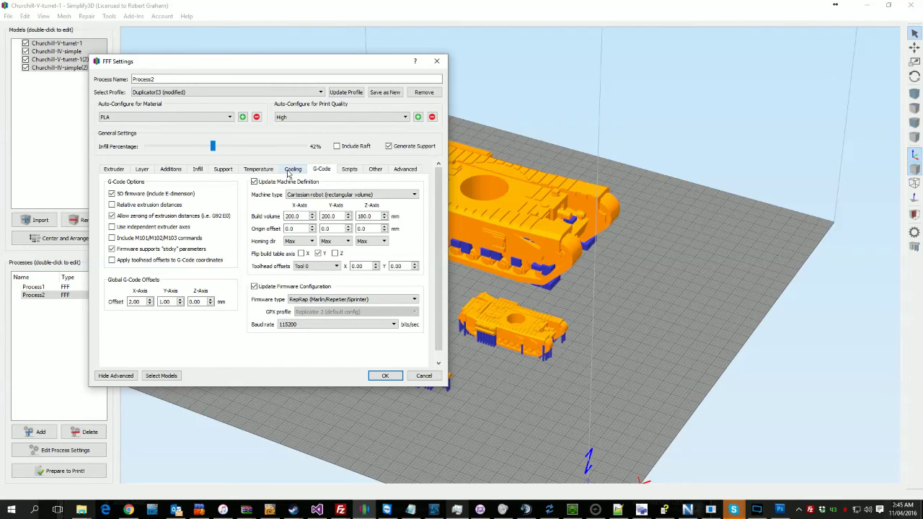
left_click(292, 171)
left_click(260, 170)
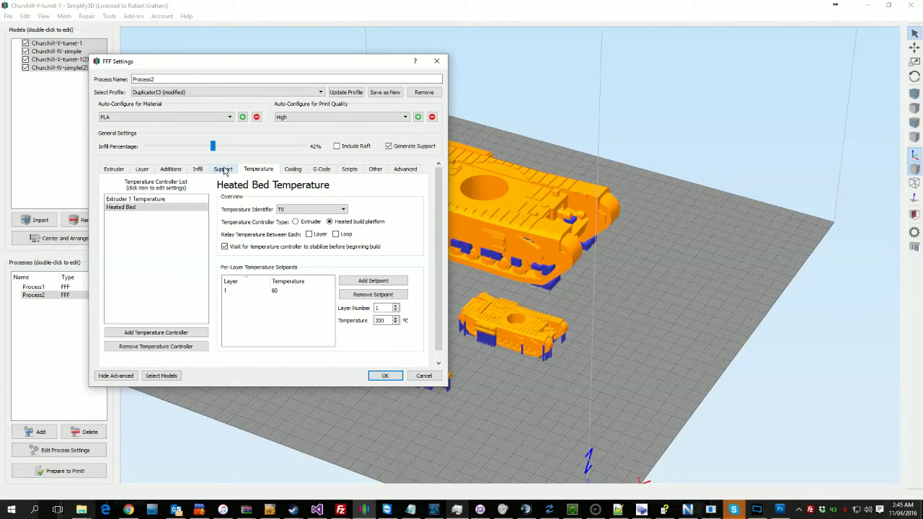
left_click(224, 170)
left_click(115, 170)
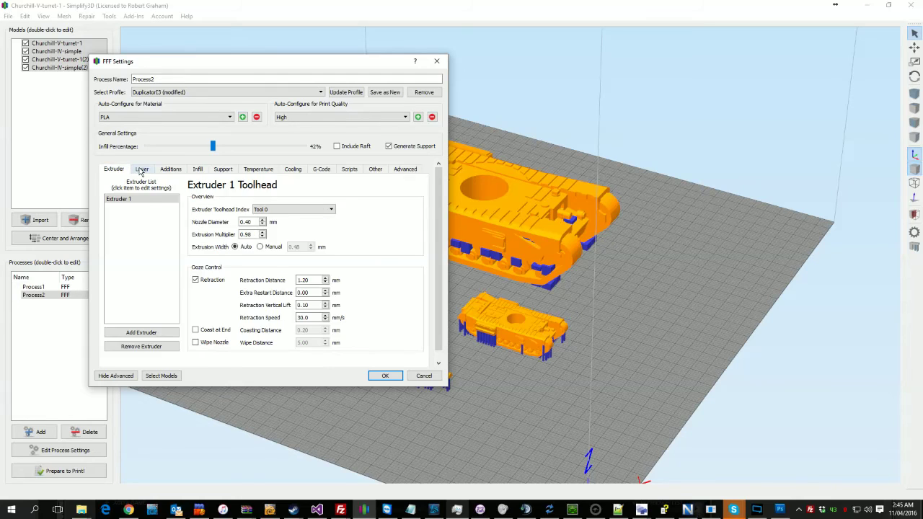
left_click(141, 170)
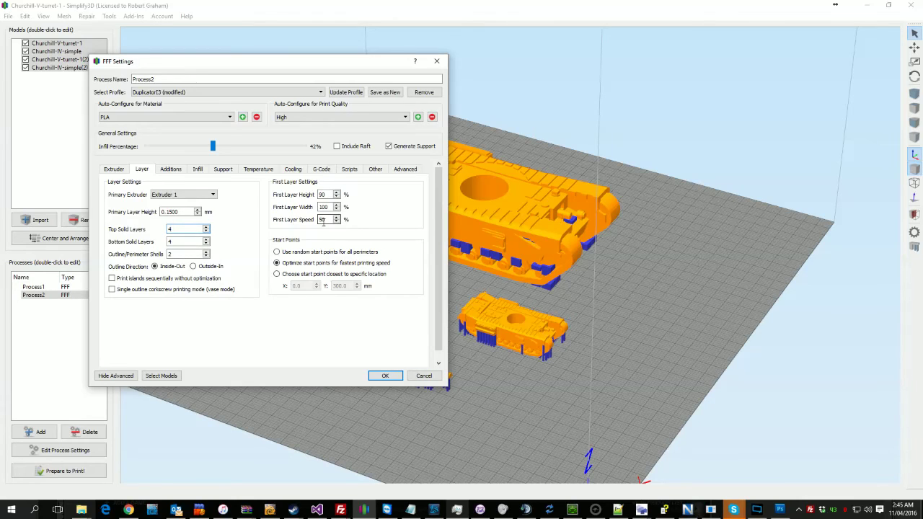
Step: Recheck Process2's 0.15 mm layers and 42% Fast Honeycomb infill, then accept with OK
left_click(119, 172)
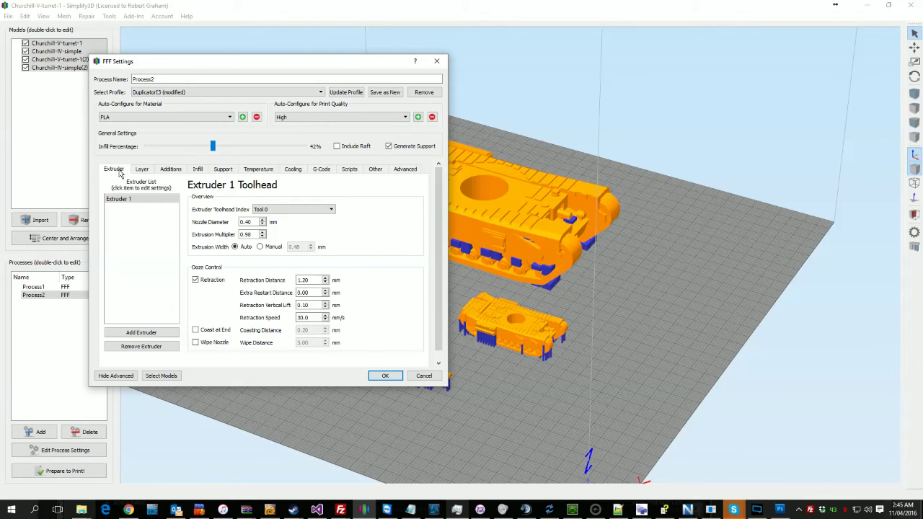
left_click(142, 171)
left_click(196, 172)
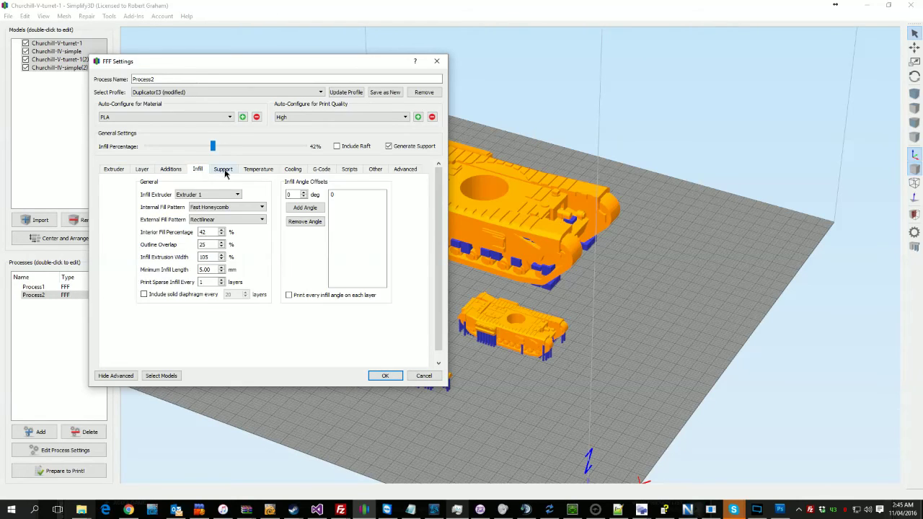
left_click(224, 171)
left_click(198, 171)
left_click(383, 376)
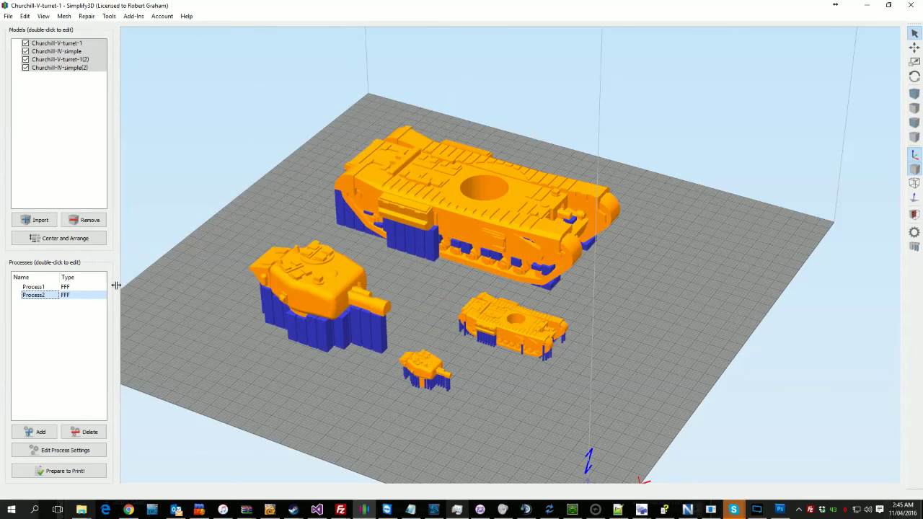
left_click(71, 476)
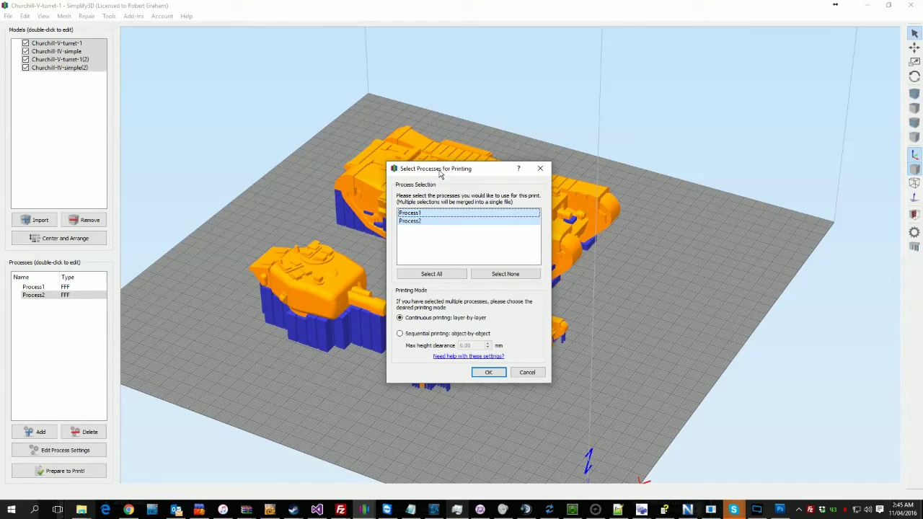
left_click_drag(440, 170, 329, 106)
left_click(377, 309)
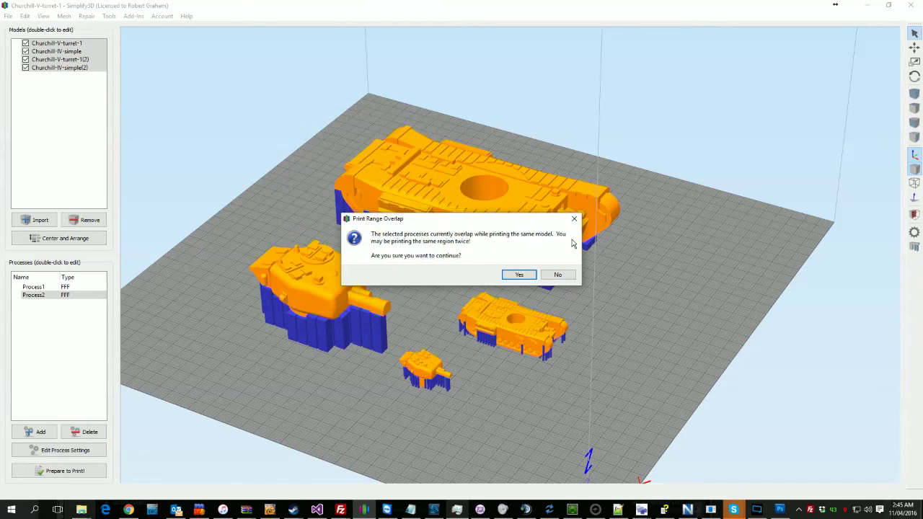
left_click(559, 276)
left_click(34, 287)
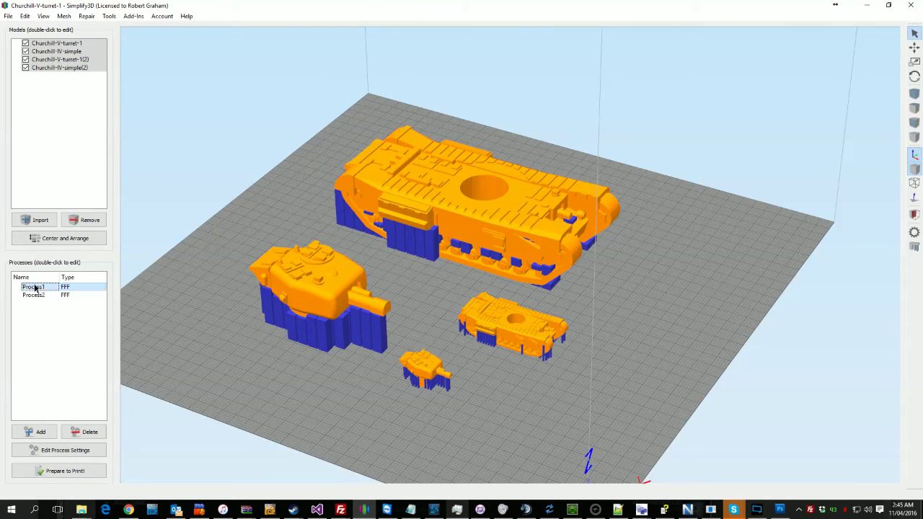
Step: Restrict Process1 to Churchill-V-turret-1 and Churchill-IV-simple, excluding the (2) copies, and save
left_click(56, 452)
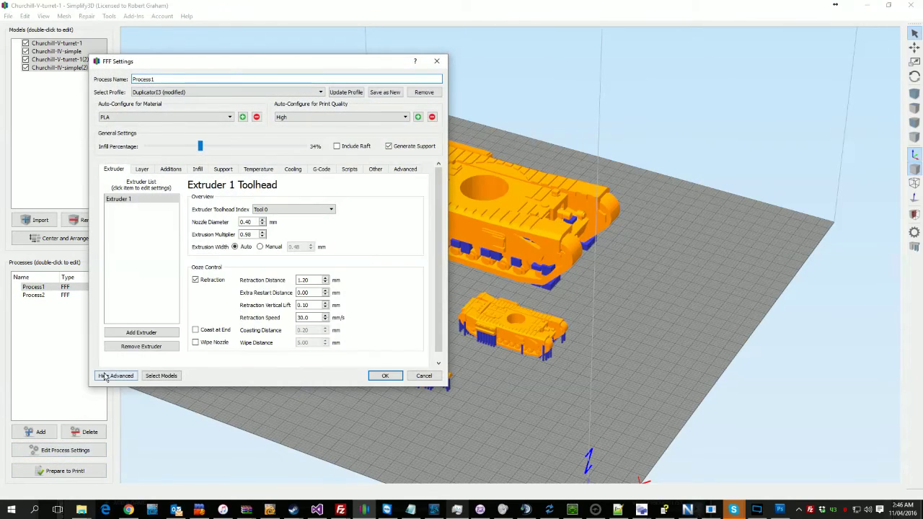
left_click(170, 377)
left_click(424, 203)
left_click(426, 204, "ctrl")
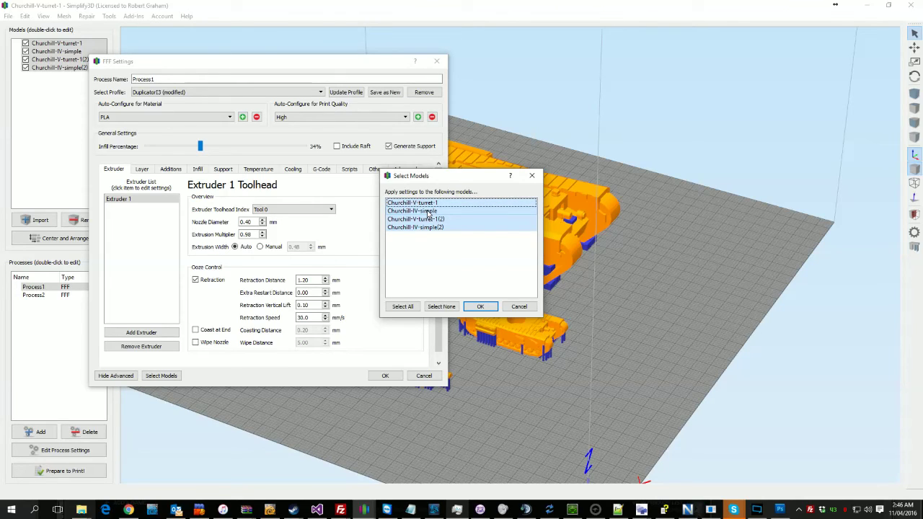
left_click(426, 219, "ctrl")
left_click(426, 228, "ctrl")
left_click(478, 307)
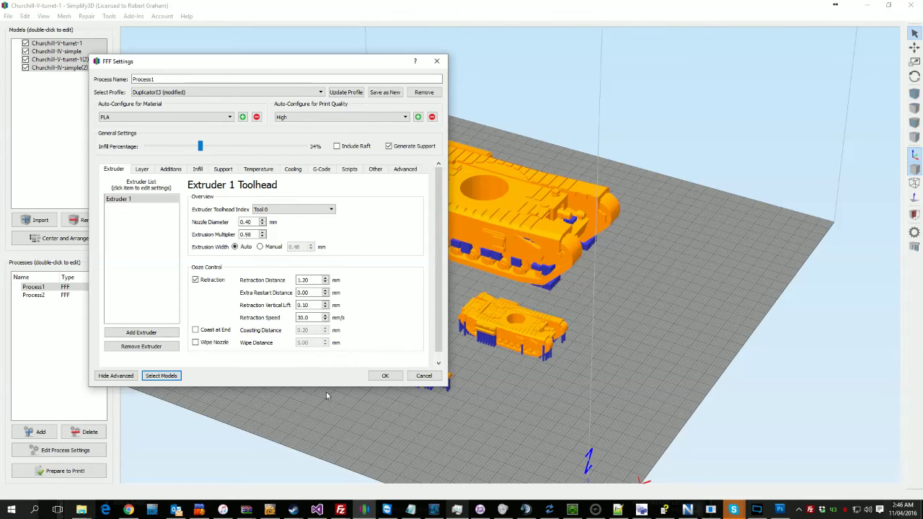
left_click(385, 375)
Step: Assign Process2 to the Churchill-V-turret-1(2) and Churchill-IV-simple(2) models and save
left_click(58, 297)
double_click(57, 298)
left_click(123, 375)
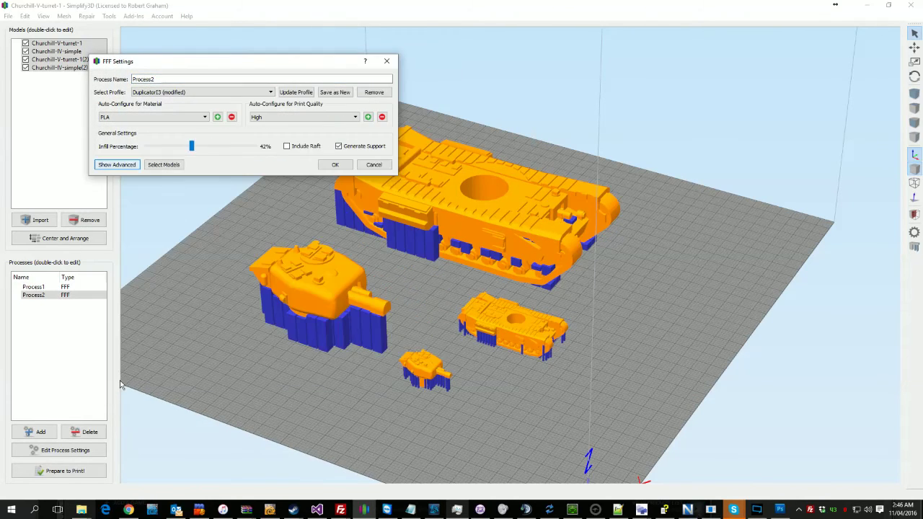
left_click(123, 166)
left_click(160, 384)
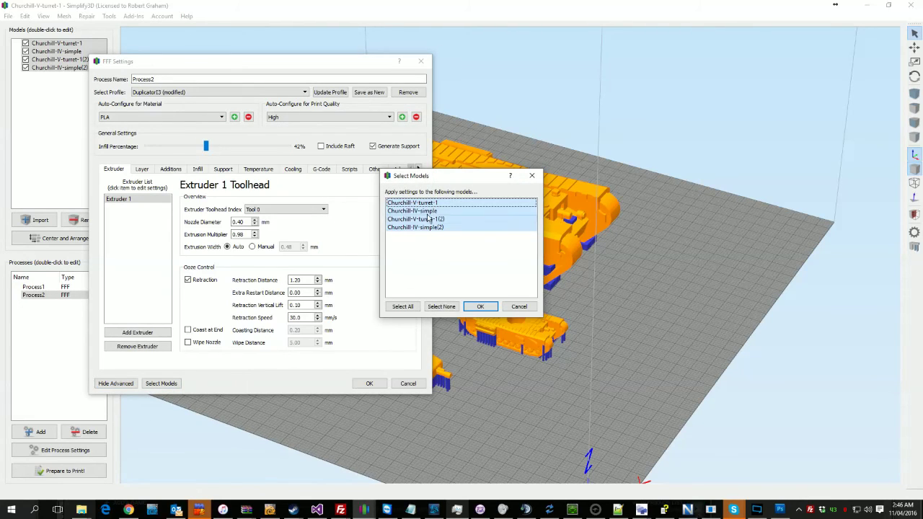
left_click(480, 306)
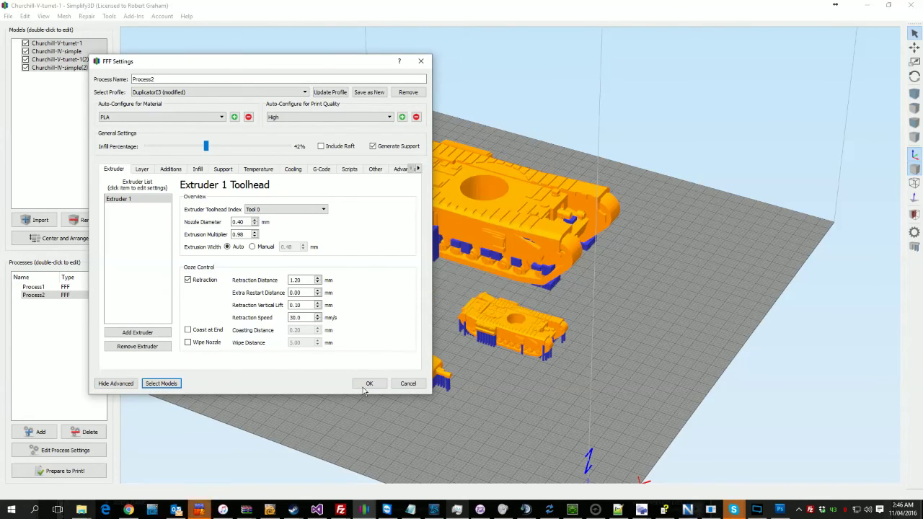
left_click(369, 383)
Step: Slice both processes together, giving a 5 h 34 min build using 58.95 g of plastic
left_click(50, 472)
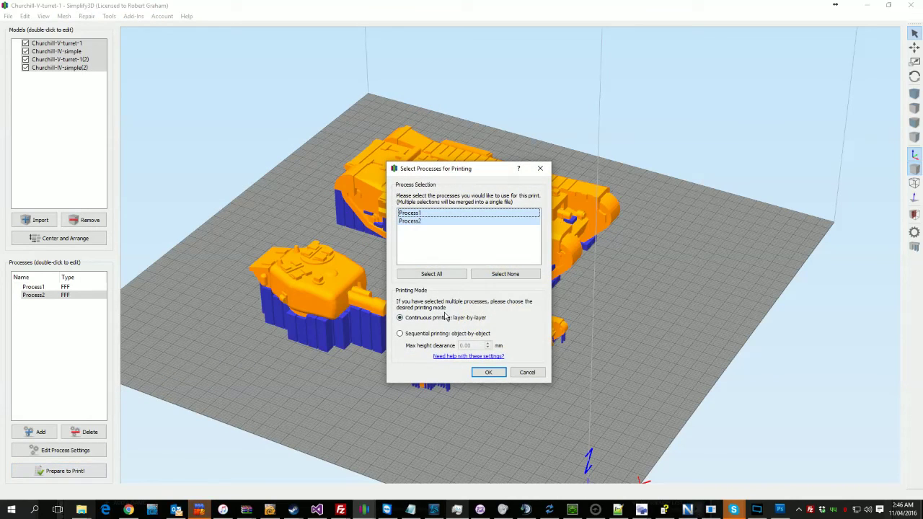
left_click(486, 377)
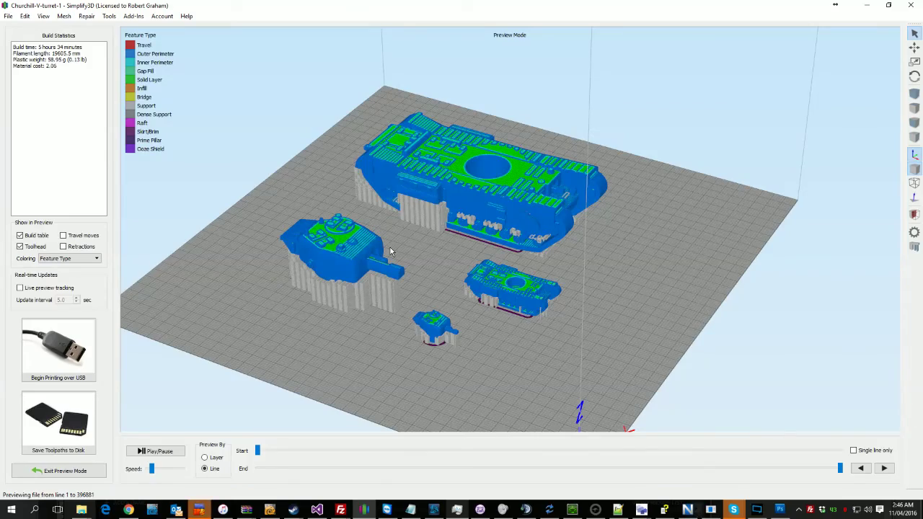
left_click_drag(266, 117, 516, 192)
scroll(619, 235, "up", 3)
Step: End the preview slightly before the last lines and switch Preview By to Layer
double_click(52, 66)
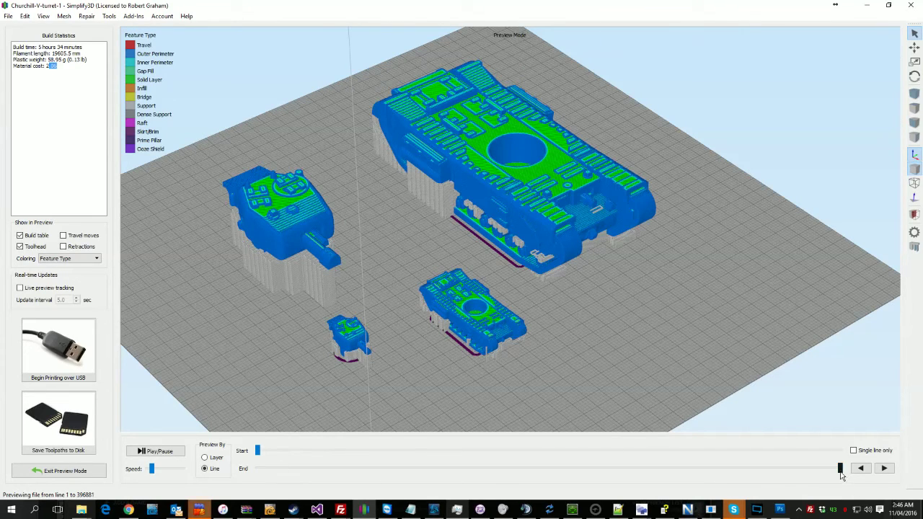
left_click_drag(840, 469, 253, 465)
left_click(204, 457)
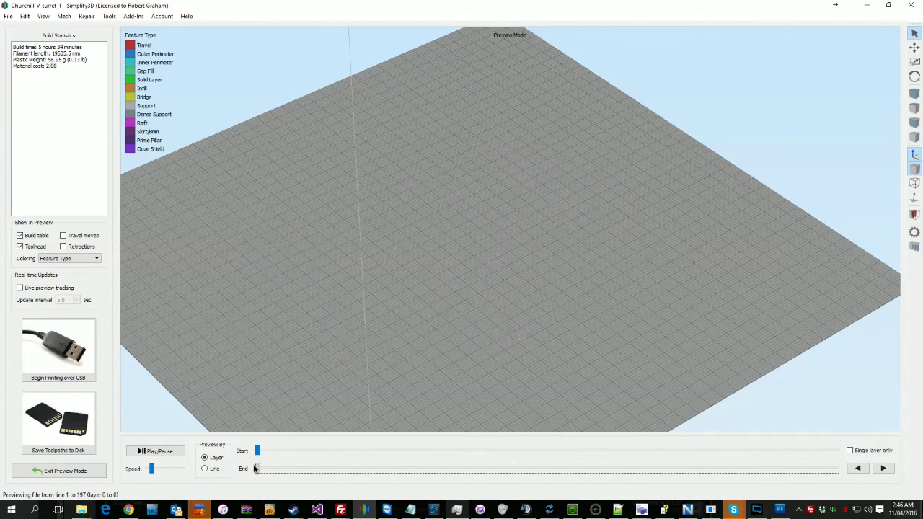
Step: Step the preview between layers 0 and 1 and orbit around the first-layer toolpaths
left_click(884, 469)
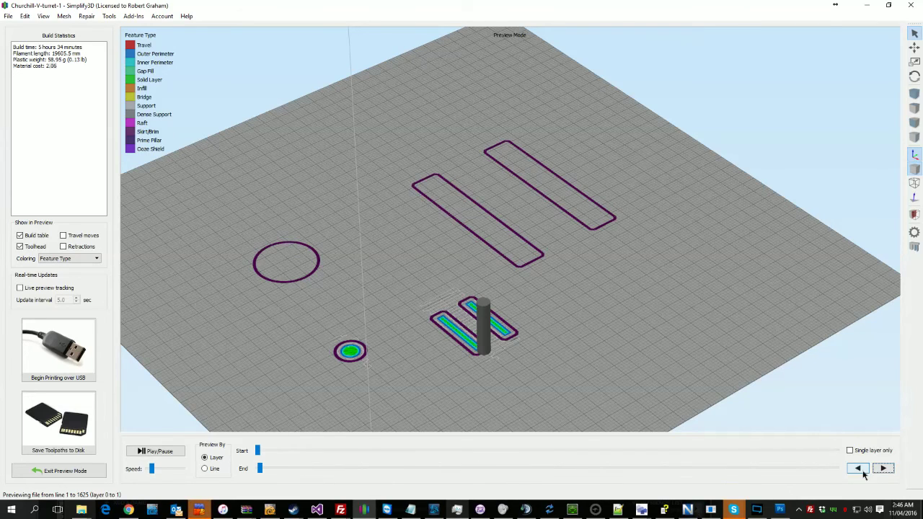
left_click(863, 472)
left_click(888, 474)
left_click(856, 469)
left_click(884, 469)
left_click_drag(630, 291, 358, 304)
Step: Set the preview end to layer 2, using the End slider to compare layers 1 and 2
left_click(883, 469)
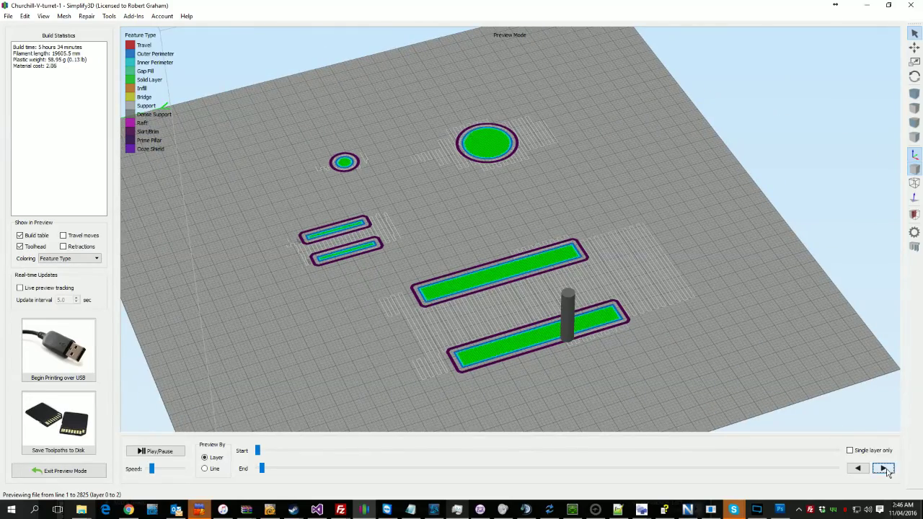
mouse_move(622, 282)
left_mouse_down()
mouse_move(505, 236)
mouse_move(554, 264)
mouse_move(617, 271)
left_mouse_up()
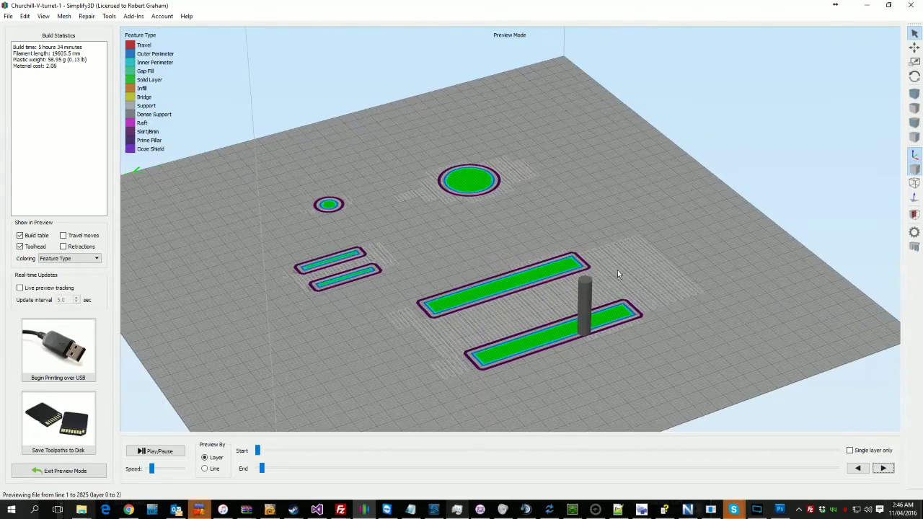
left_click(261, 469)
left_click_drag(259, 470, 256, 470)
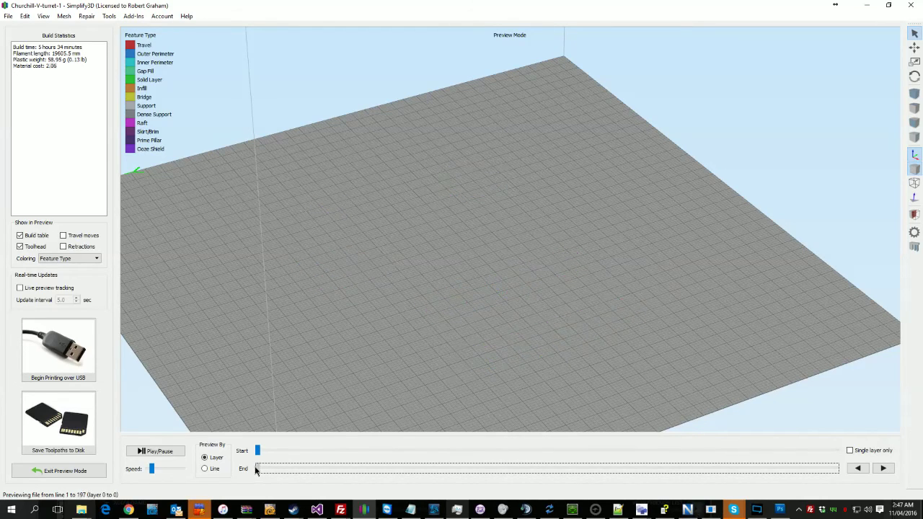
left_click(888, 470)
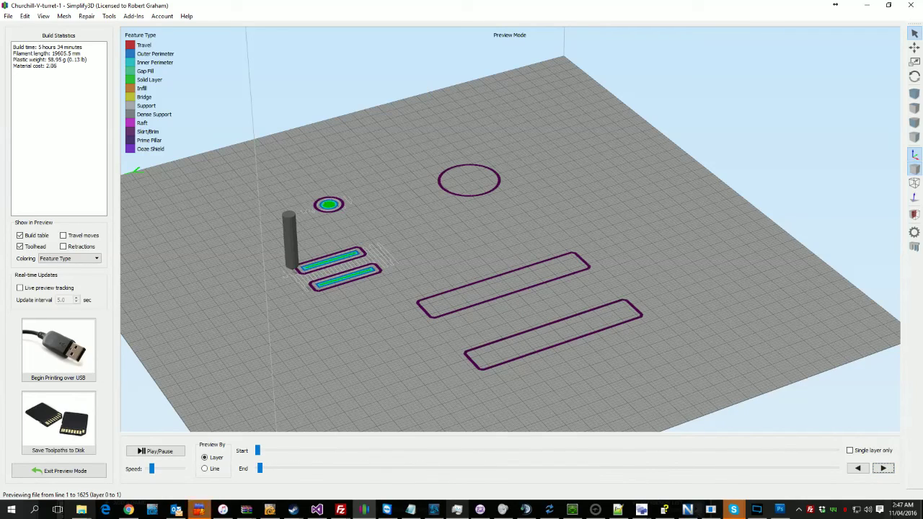
left_click(884, 469)
Step: Orbit and zoom to inspect all four parts' first toolpaths from front, opposite side and below
left_click_drag(661, 241, 521, 267)
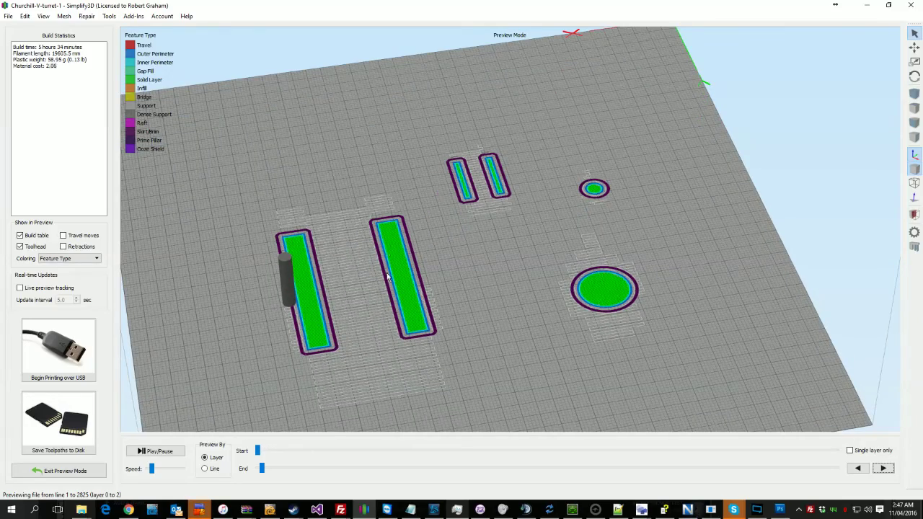
left_click_drag(367, 231, 435, 180)
left_click_drag(674, 288, 369, 252)
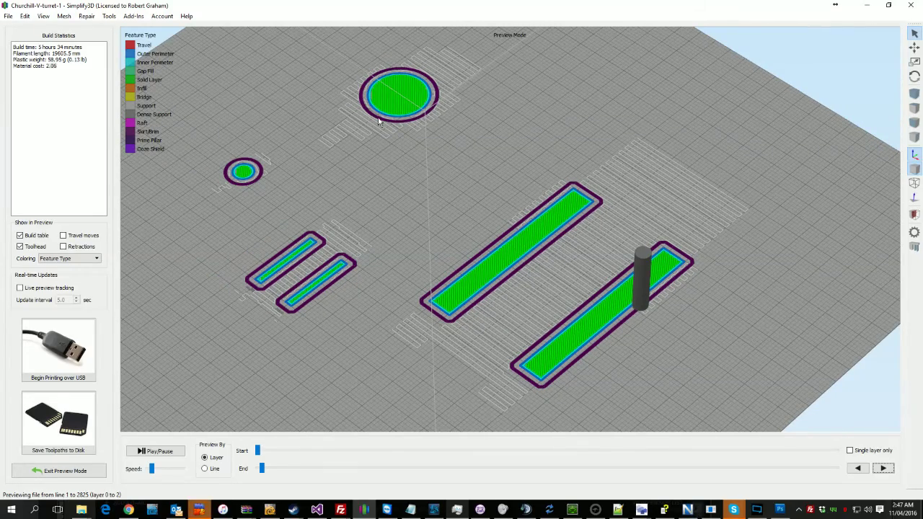
left_click_drag(416, 119, 435, 161)
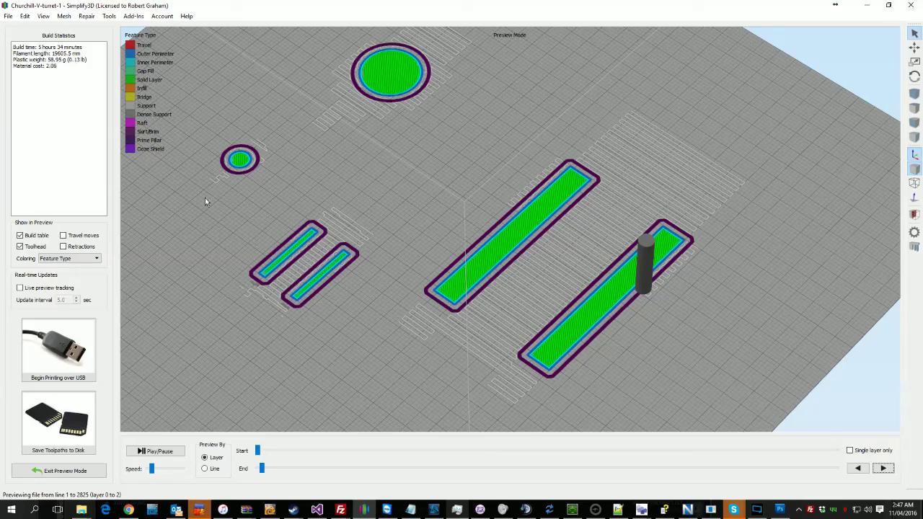
left_click_drag(363, 327, 577, 314)
scroll(577, 314, "down", 2)
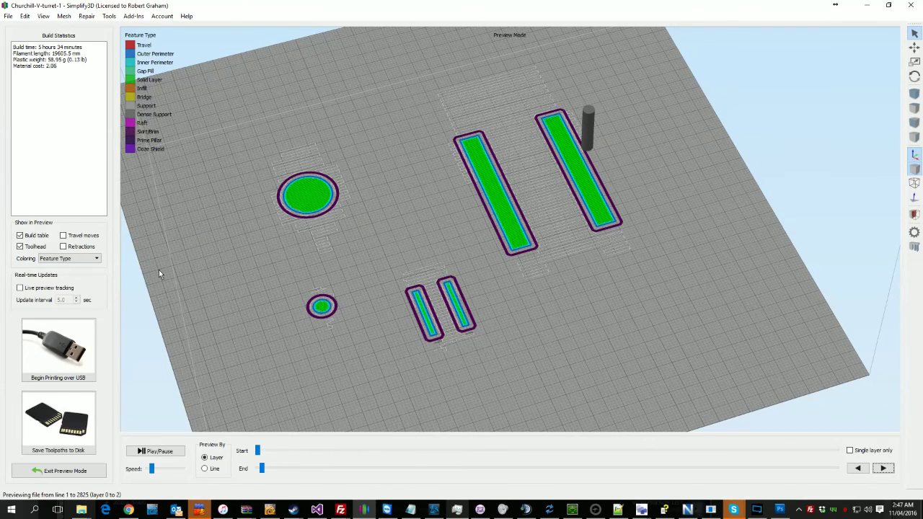
Step: Step the preview up 24 layers, then drag the End slider right to show layers 0–212
left_click(883, 469)
left_click(883, 468)
left_click(883, 469)
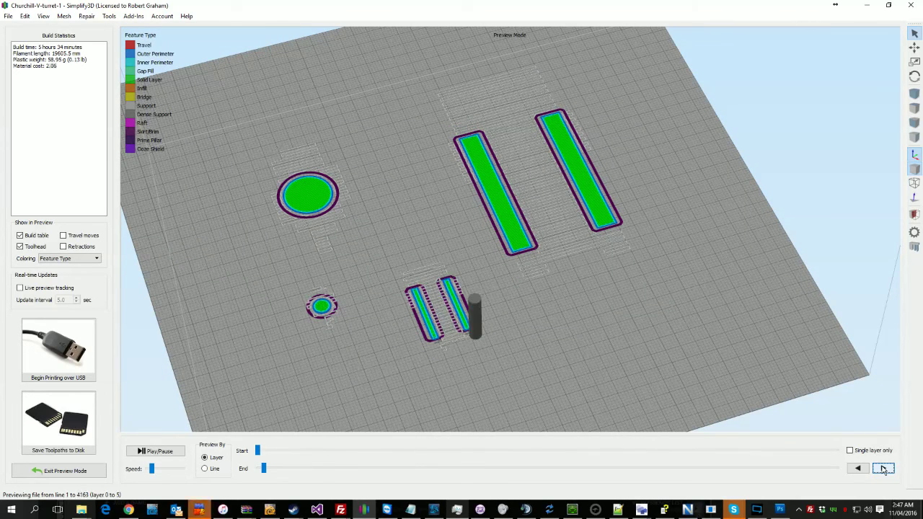
left_click(883, 469)
left_click(883, 469)
left_click(883, 469)
left_click(882, 469)
left_click(883, 469)
left_click(882, 469)
left_click(883, 469)
left_click(883, 469)
left_click(883, 469)
left_click(883, 469)
left_click(882, 468)
left_click(883, 469)
left_click(882, 468)
left_click(882, 469)
left_click(883, 469)
left_click(883, 469)
left_click(882, 469)
left_click(883, 469)
left_click(883, 469)
left_click(883, 469)
left_click(882, 469)
left_click(882, 469)
left_click(882, 469)
left_click(882, 468)
left_click(883, 469)
left_click(882, 469)
left_click(882, 469)
left_click(882, 469)
left_click(882, 469)
left_click(883, 468)
left_click(883, 469)
left_click(883, 469)
left_click_drag(307, 470, 809, 485)
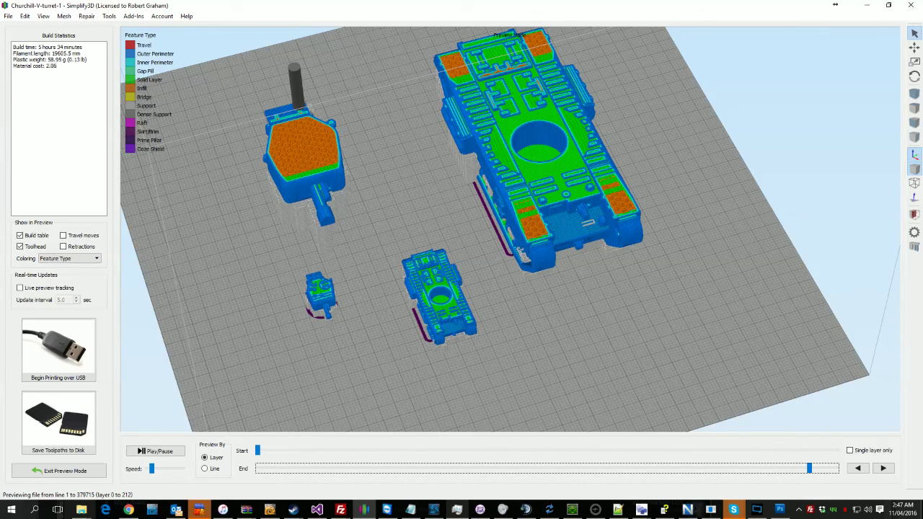